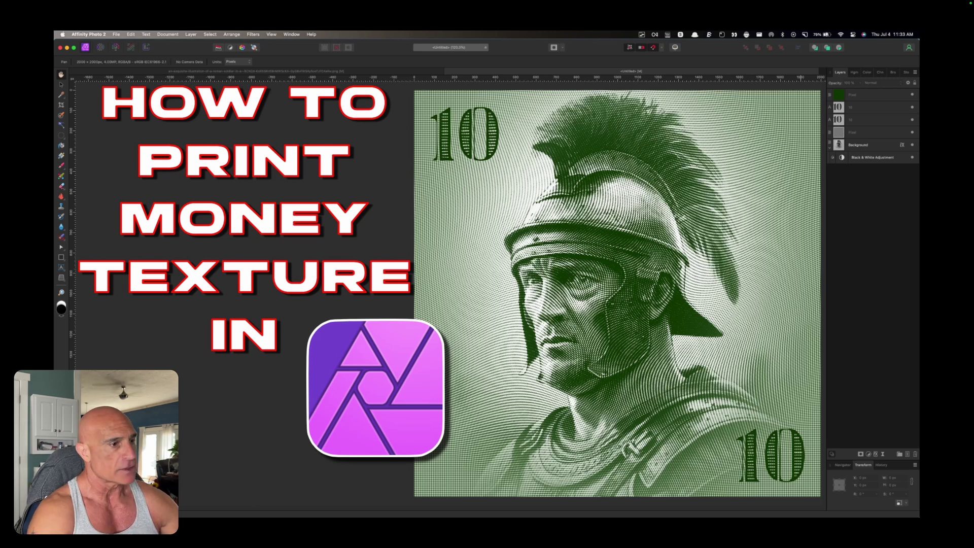
Step: Pull the Black & White adjustment out of Background, then delete every layer at once
{"action": "mouse_move", "coordinate": [420, 275]}
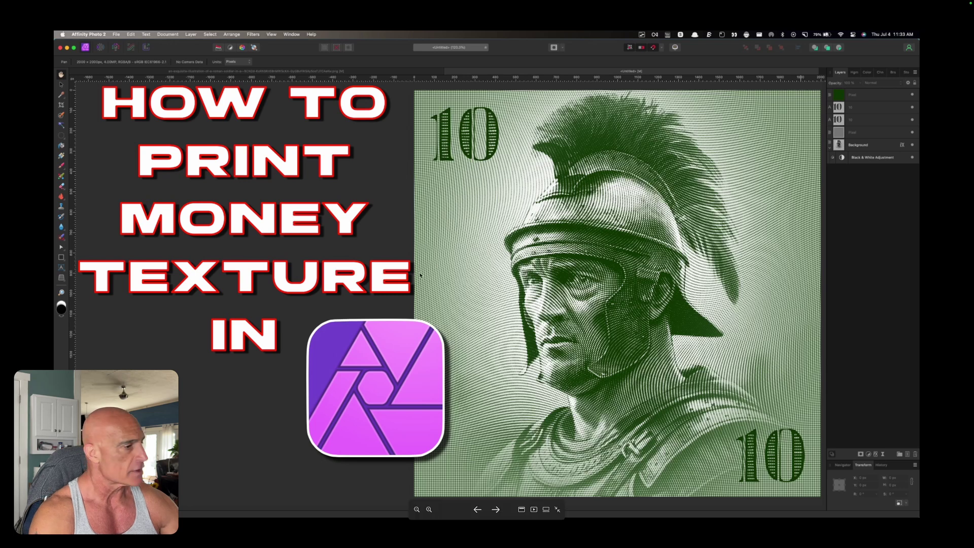
{"action": "mouse_move", "coordinate": [8, 2]}
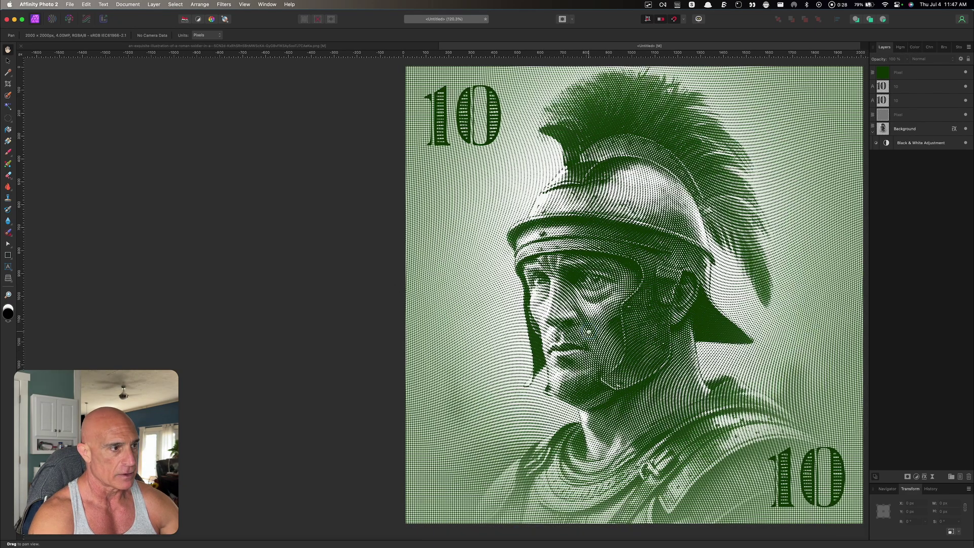
{"action": "scroll", "coordinate": [634, 295], "scroll_direction": "right", "scroll_amount": 5}
{"action": "scroll", "coordinate": [487, 295], "scroll_direction": "up", "scroll_amount": 2}
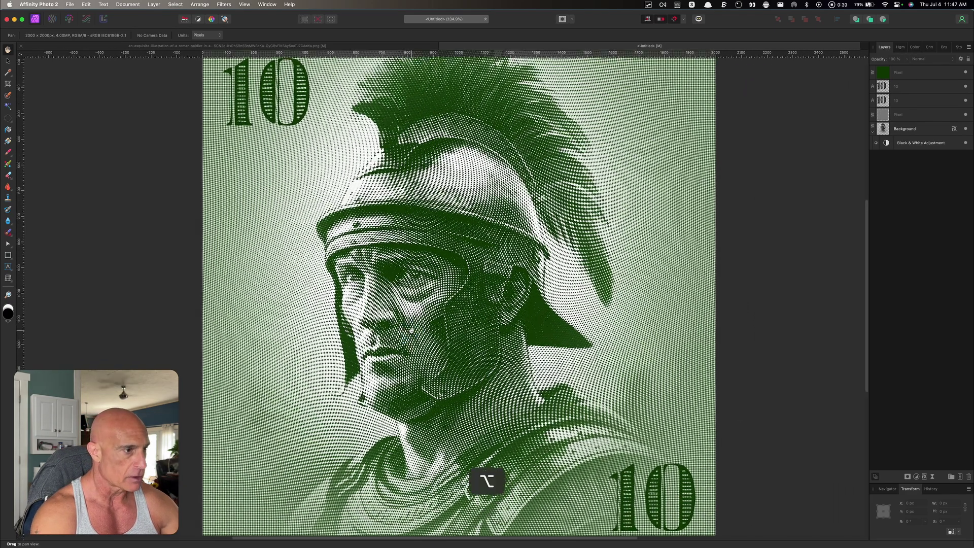
{"action": "scroll", "coordinate": [410, 298], "scroll_direction": "down", "scroll_amount": 4}
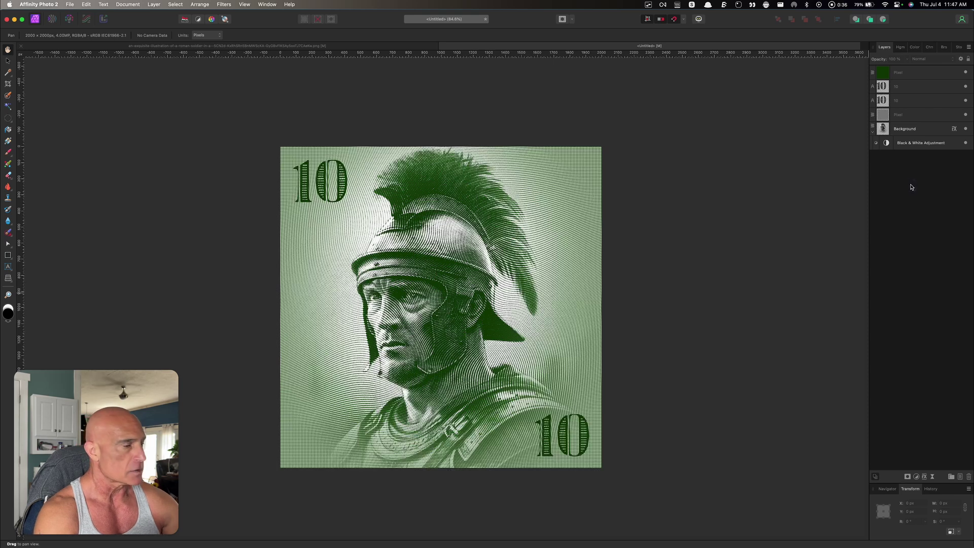
{"action": "left_click_drag", "start_coordinate": [913, 142], "coordinate": [903, 151]}
{"action": "left_click", "coordinate": [907, 74]}
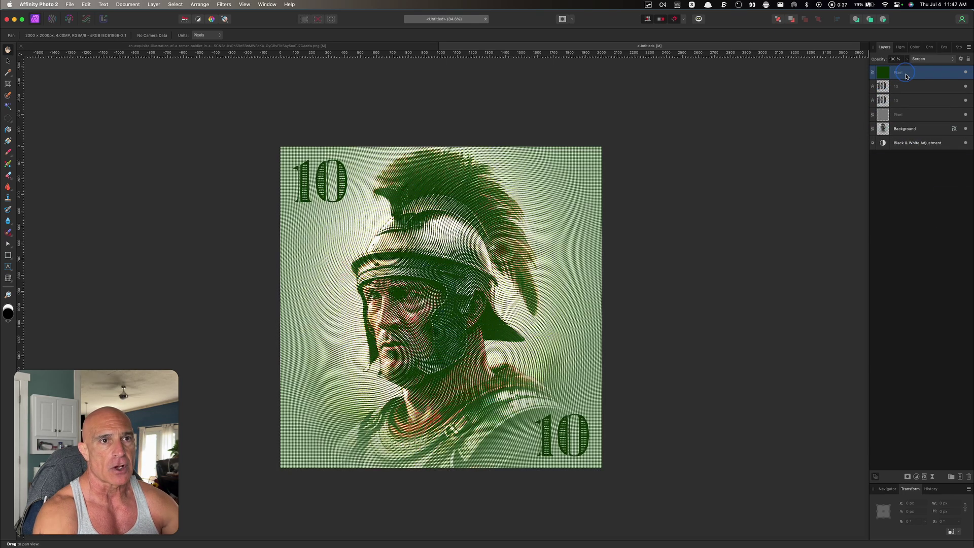
{"action": "left_click", "coordinate": [907, 146], "text": "shift"}
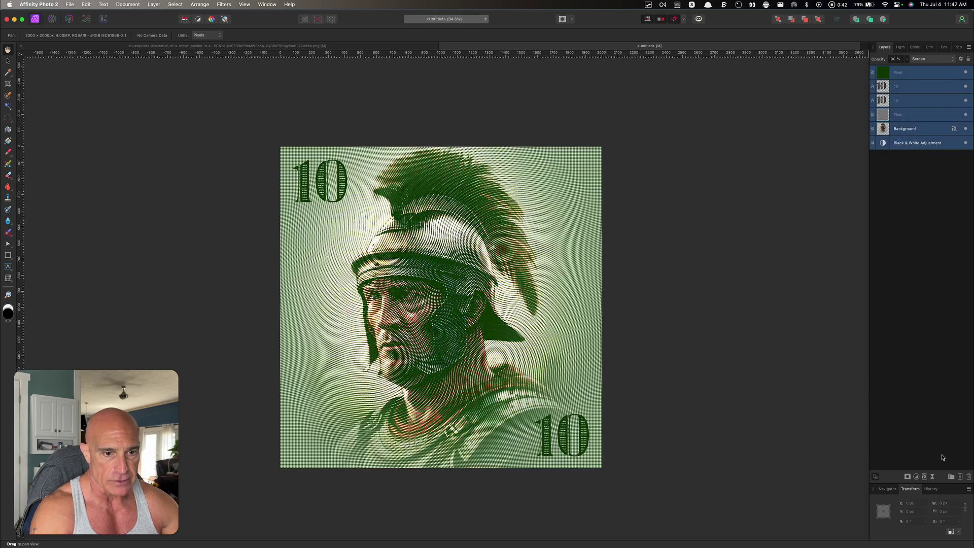
{"action": "left_click", "coordinate": [968, 478]}
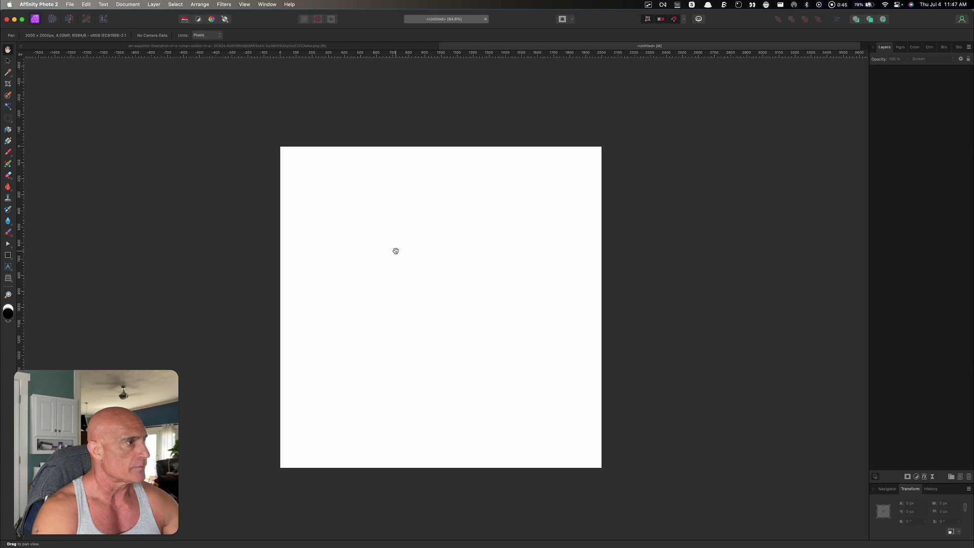
Step: Create a 2000 × 2000 px document via File > New and discard the old tab unsaved
{"action": "left_click", "coordinate": [70, 5]}
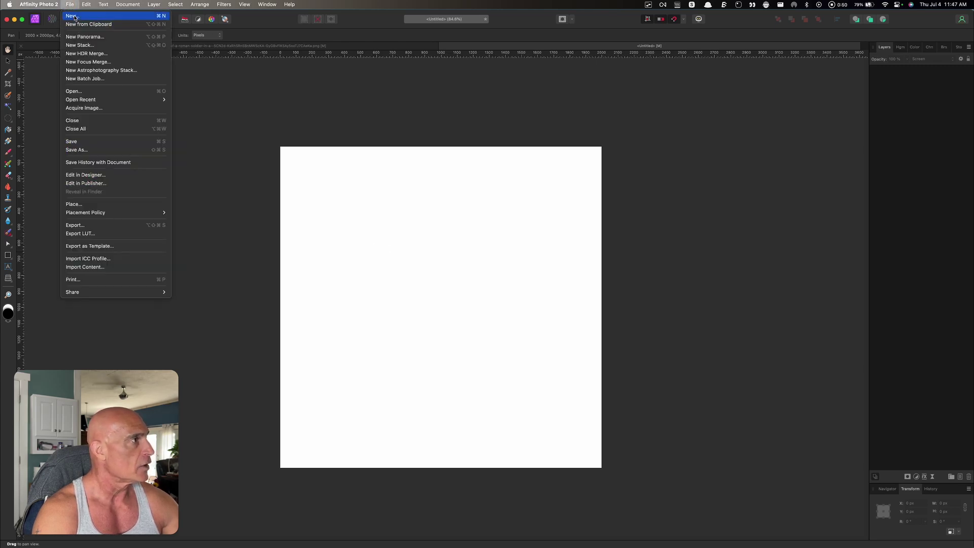
{"action": "left_click", "coordinate": [72, 17]}
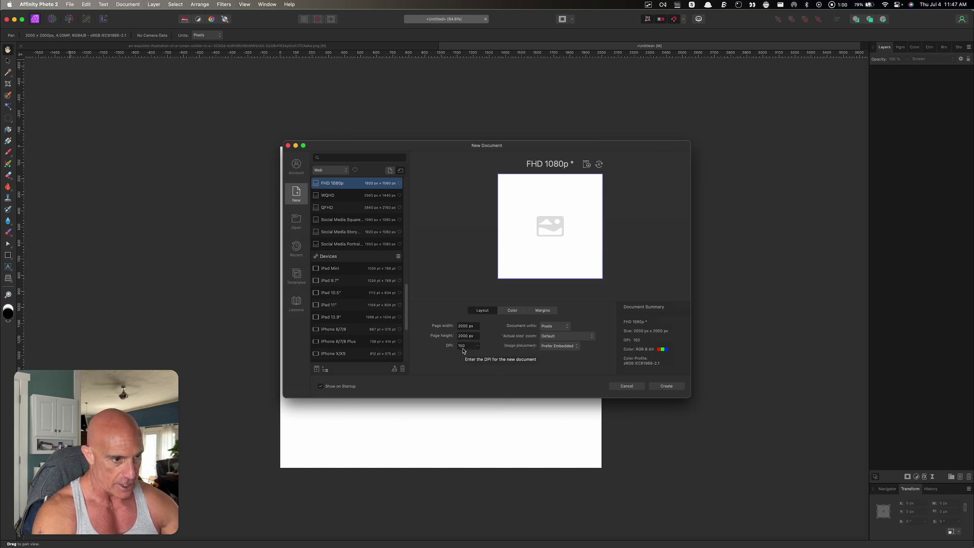
{"action": "left_click", "coordinate": [666, 387]}
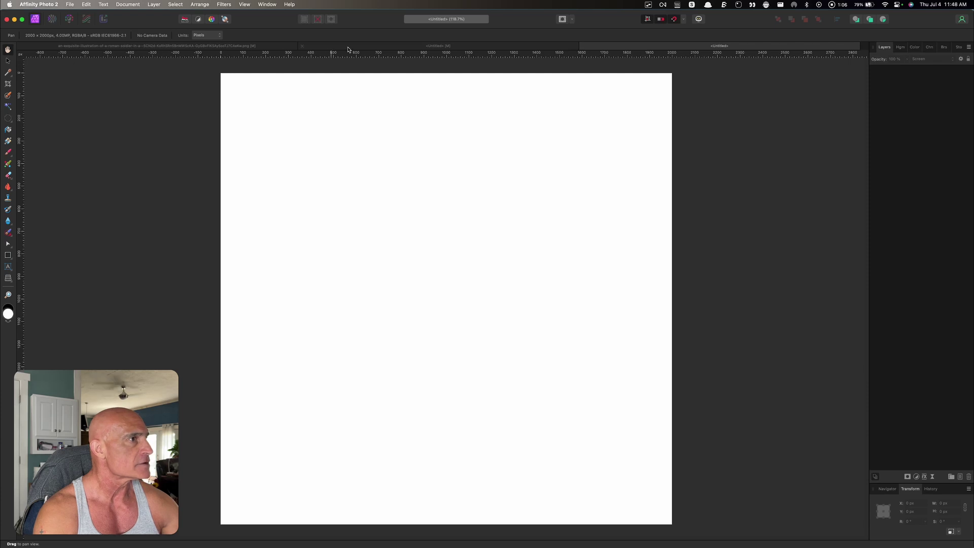
{"action": "key", "text": "super+minus"}
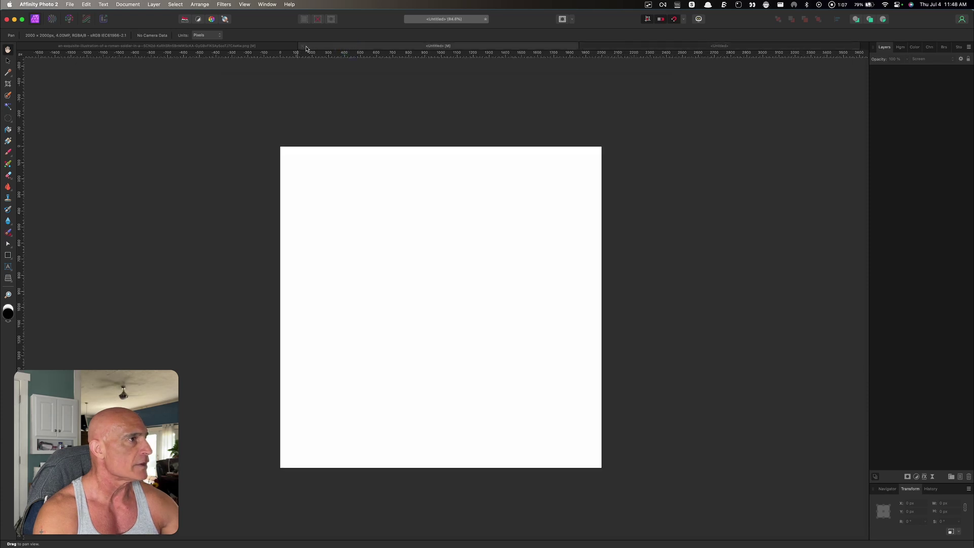
{"action": "left_click", "coordinate": [302, 46]}
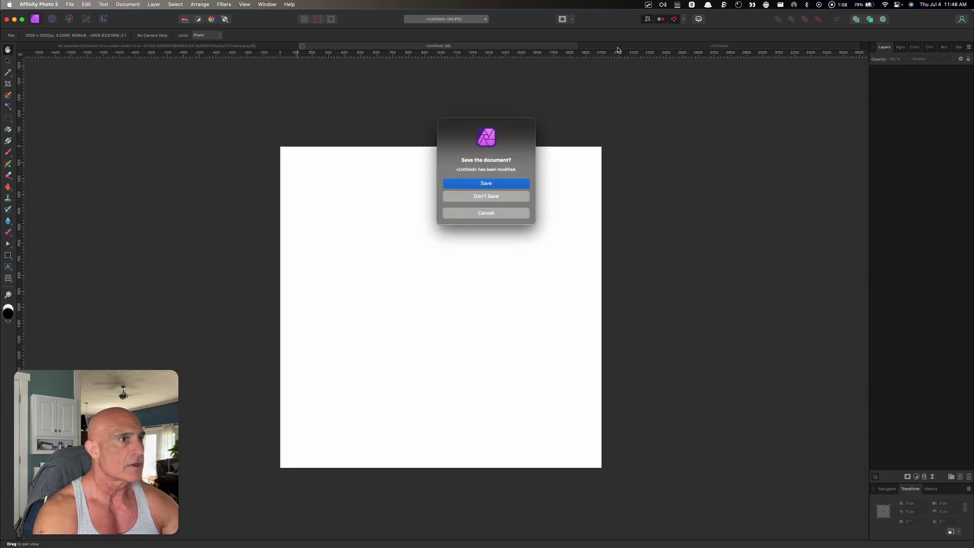
{"action": "left_click", "coordinate": [501, 199]}
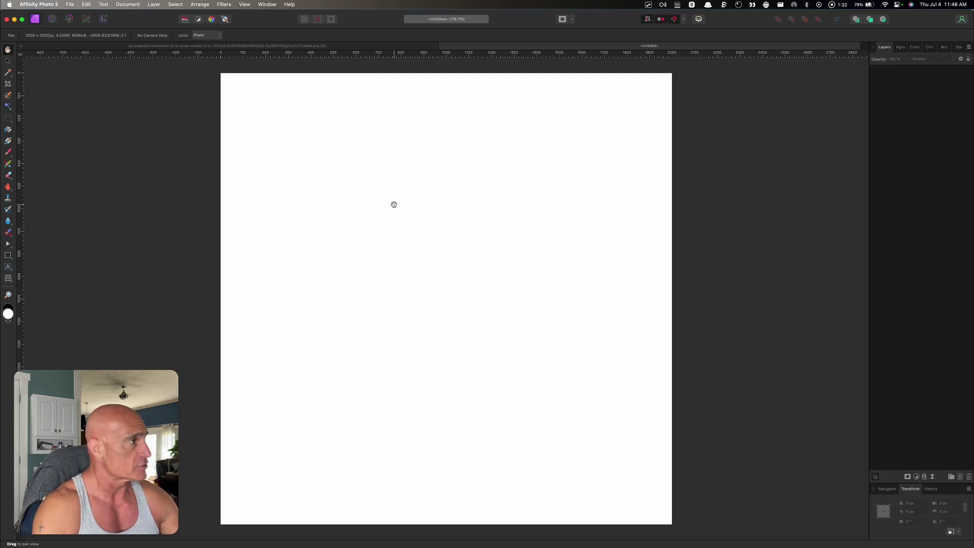
{"action": "left_click", "coordinate": [159, 46]}
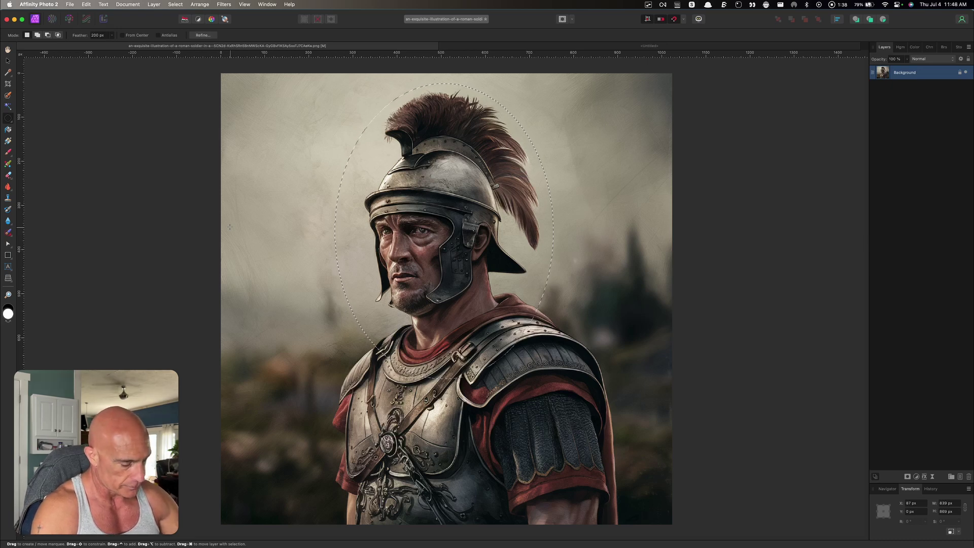
Step: Copy a 200 px-feathered elliptical selection of the soldier's head and shoulders, then return to Untitled
{"action": "key", "text": "super+d"}
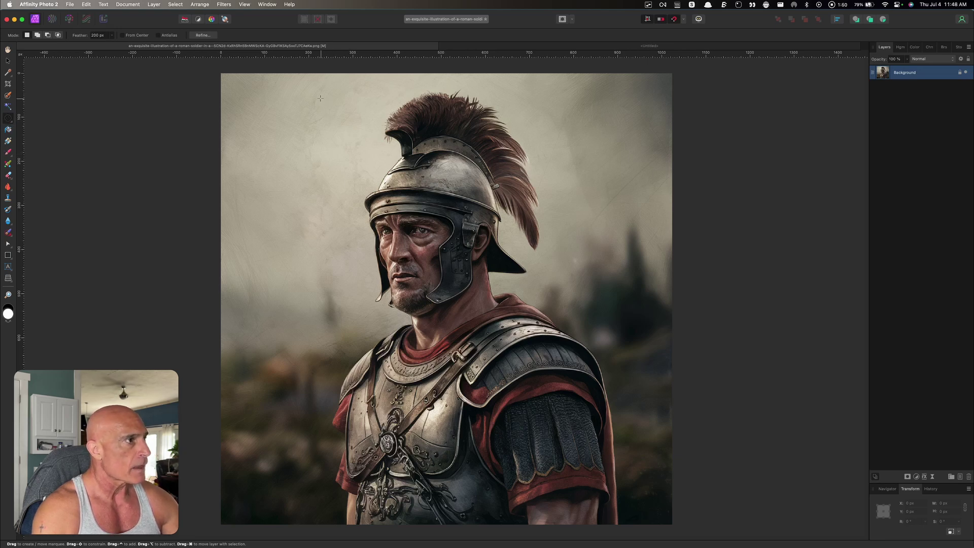
{"action": "left_click_drag", "start_coordinate": [312, 79], "coordinate": [581, 449]}
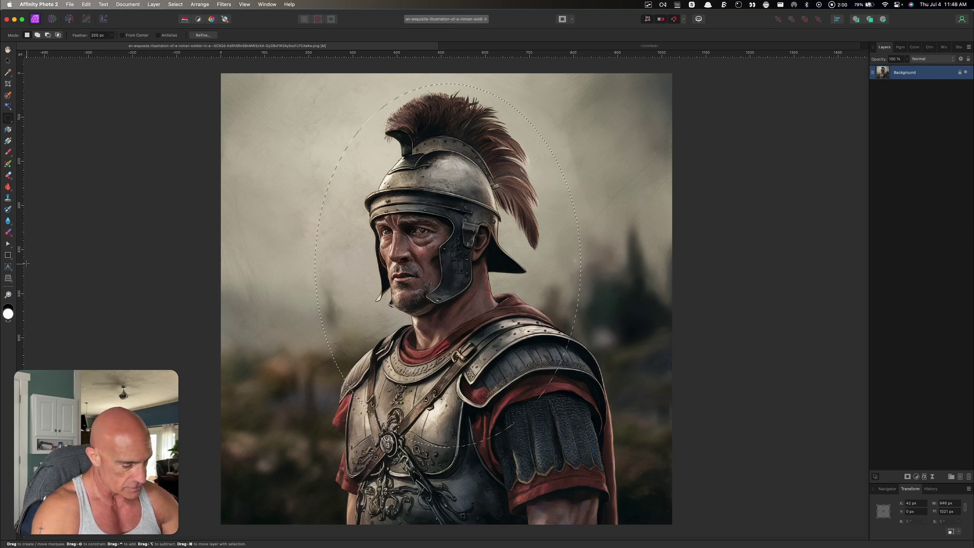
{"action": "key", "text": "super+c"}
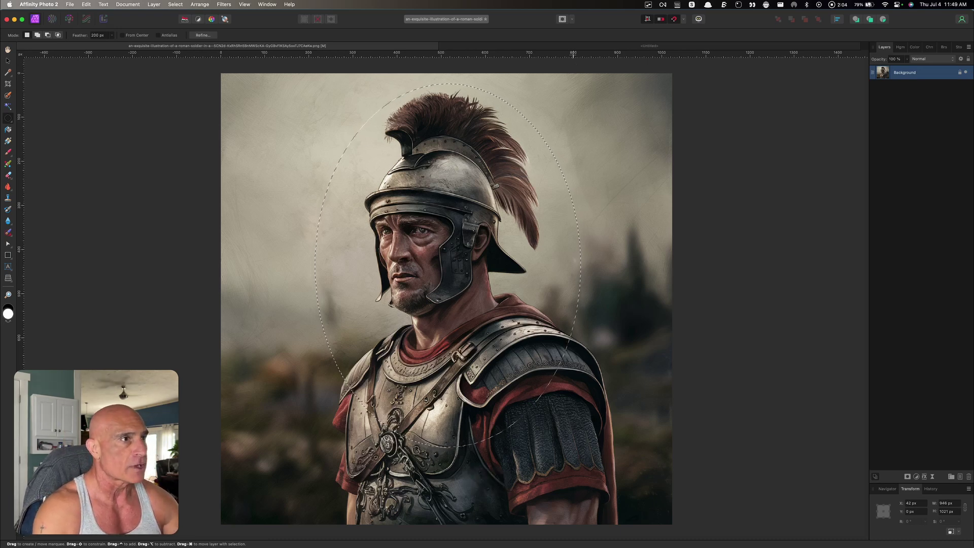
{"action": "left_click", "coordinate": [649, 46]}
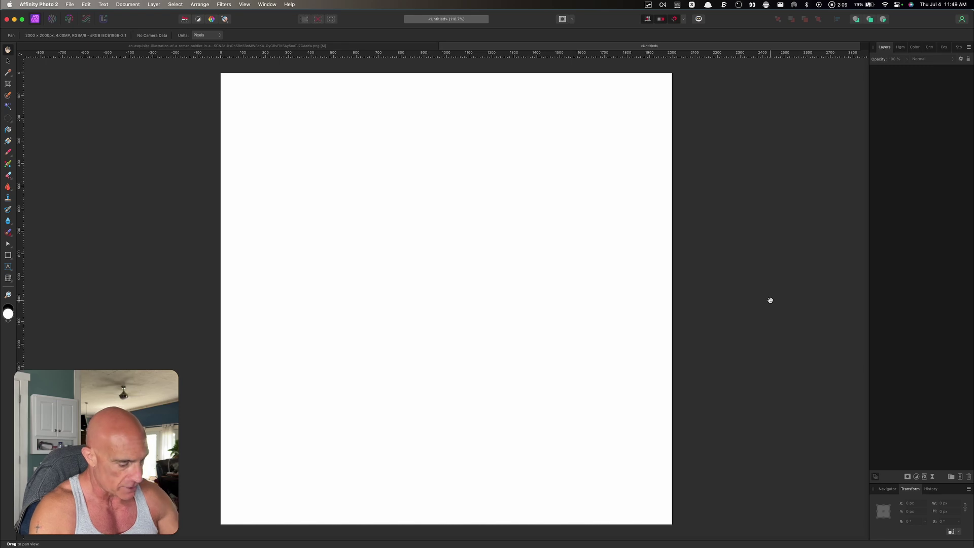
Step: Paste the feathered soldier and scale it up toward page size with the Move Tool
{"action": "key", "text": "super"}
{"action": "key", "text": "super+v"}
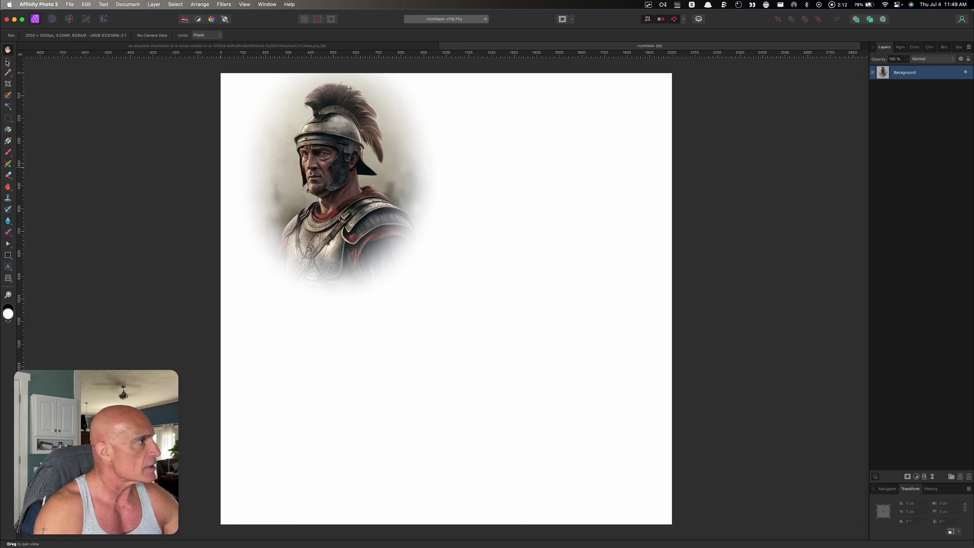
{"action": "left_click", "coordinate": [7, 62]}
{"action": "key", "text": "alt"}
{"action": "scroll", "coordinate": [539, 446], "scroll_direction": "up", "scroll_amount": 3}
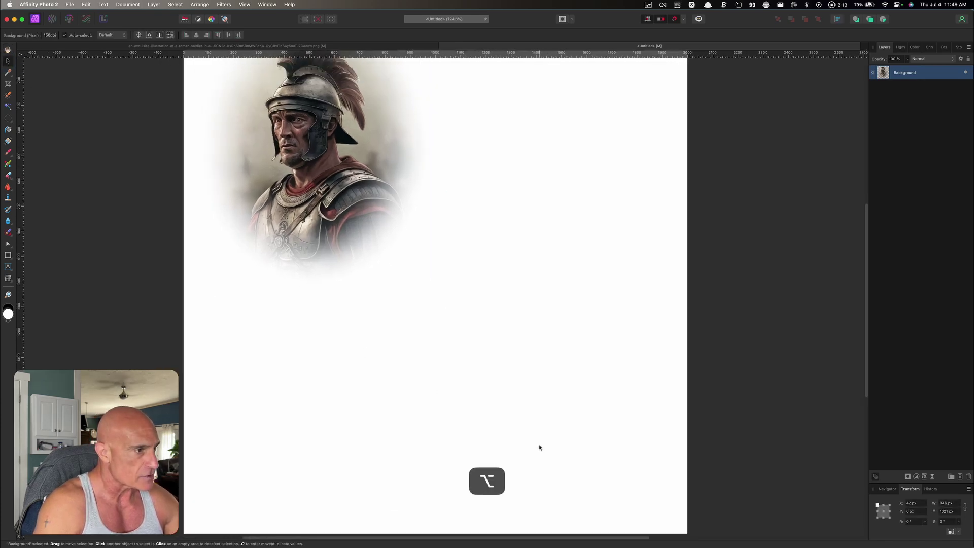
{"action": "scroll", "coordinate": [540, 447], "scroll_direction": "down", "scroll_amount": 3}
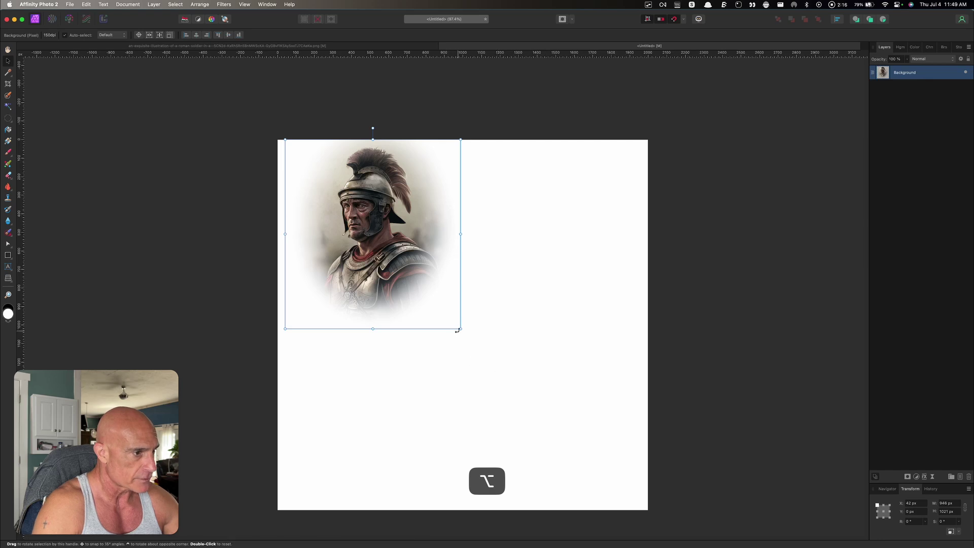
{"action": "left_click_drag", "start_coordinate": [458, 331], "coordinate": [604, 448]}
Step: Enlarge the portrait slightly past the page edges and shift it left to centre the soldier
{"action": "scroll", "coordinate": [737, 316], "scroll_direction": "down", "scroll_amount": 2}
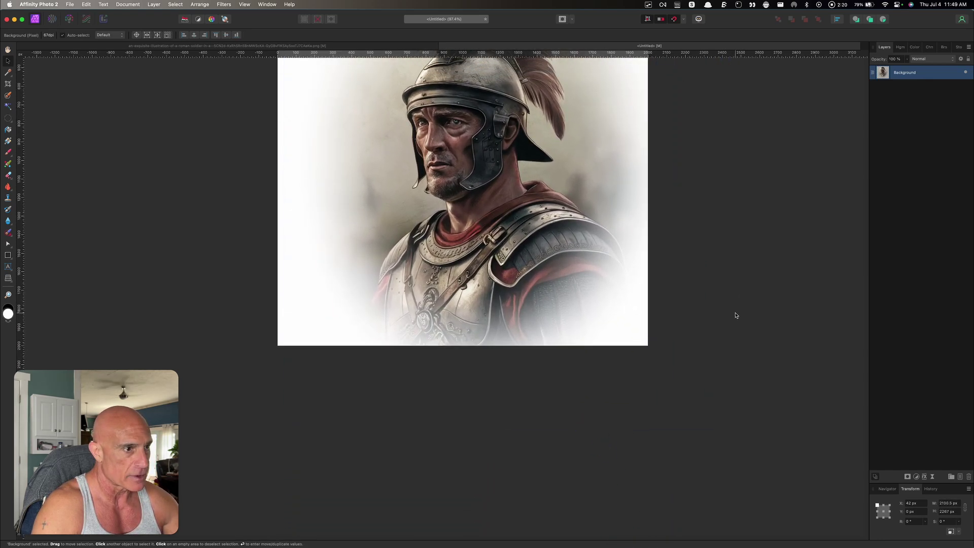
{"action": "scroll", "coordinate": [737, 316], "scroll_direction": "up", "scroll_amount": 8}
{"action": "left_click_drag", "start_coordinate": [458, 359], "coordinate": [437, 354]}
{"action": "scroll", "coordinate": [757, 348], "scroll_direction": "down", "scroll_amount": 2}
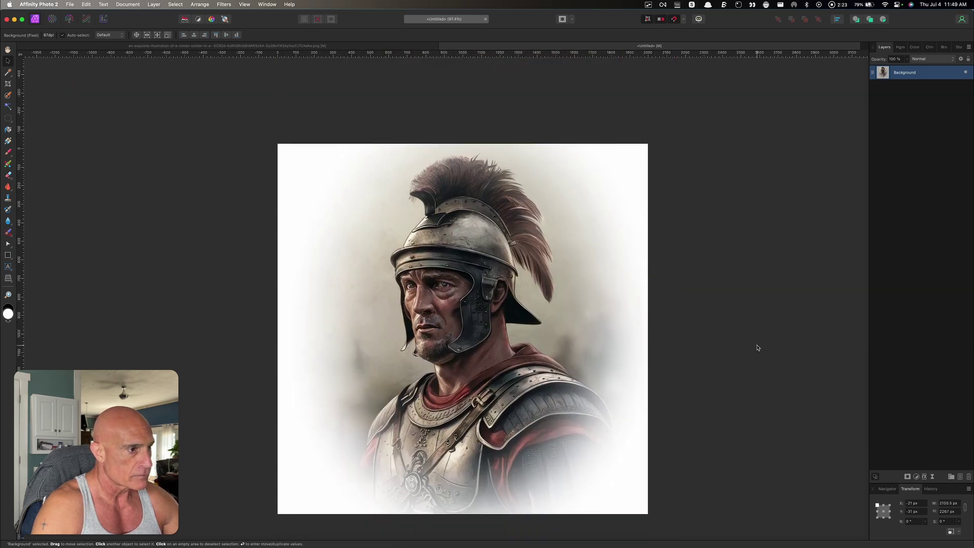
{"action": "scroll", "coordinate": [758, 348], "scroll_direction": "down", "scroll_amount": 5}
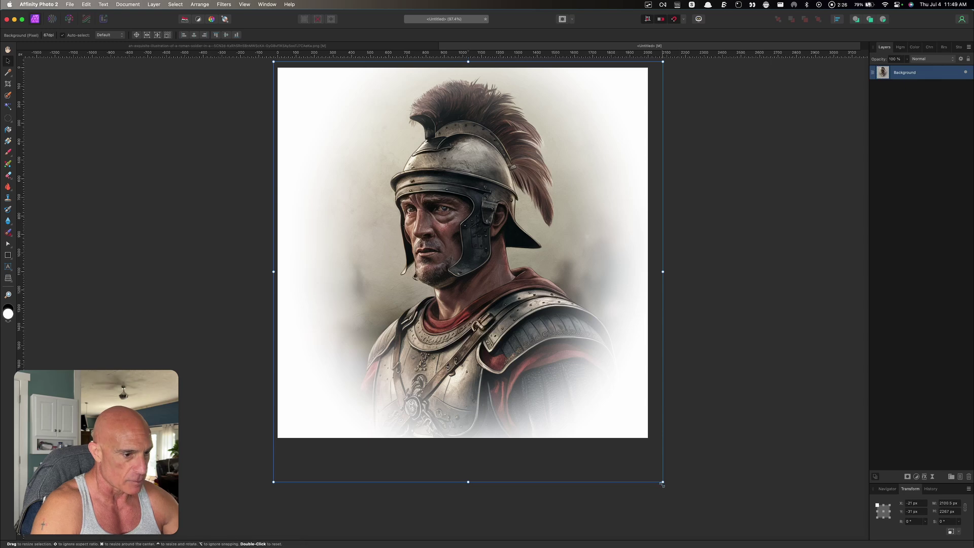
{"action": "left_click_drag", "start_coordinate": [662, 482], "coordinate": [696, 517]}
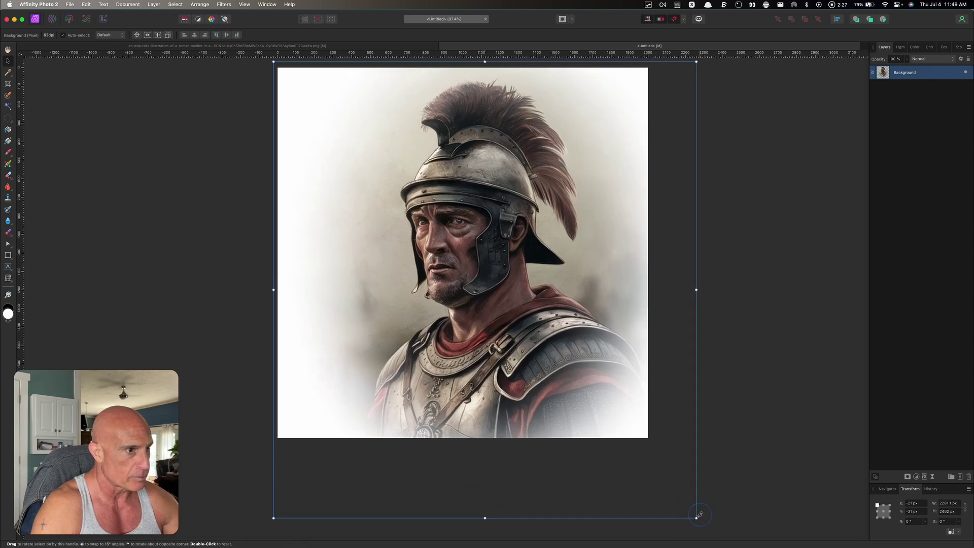
{"action": "scroll", "coordinate": [744, 340], "scroll_direction": "up", "scroll_amount": 1}
{"action": "left_click_drag", "start_coordinate": [476, 299], "coordinate": [457, 298]}
Step: Add a Black and White adjustment layer over the Background portrait and select both layers
{"action": "left_click", "coordinate": [766, 317]}
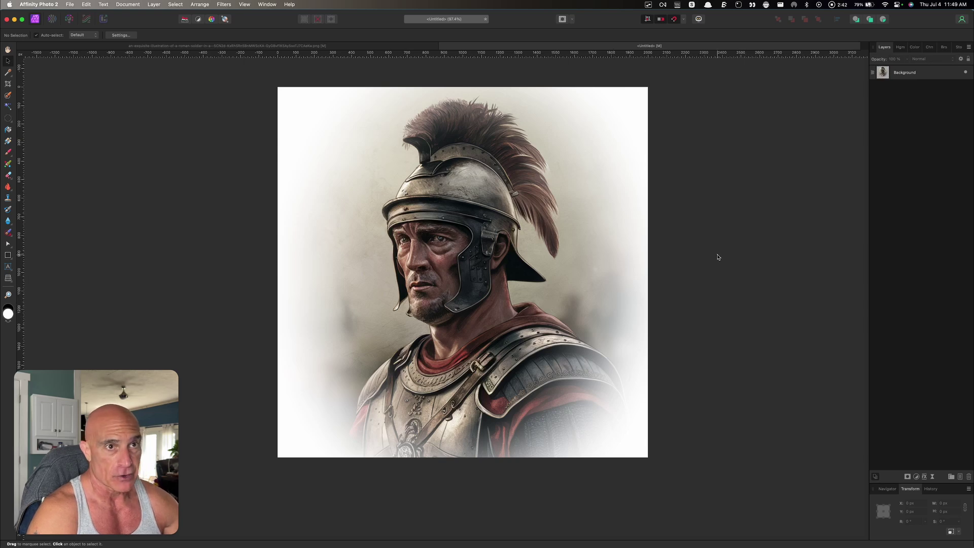
{"action": "left_click", "coordinate": [910, 78]}
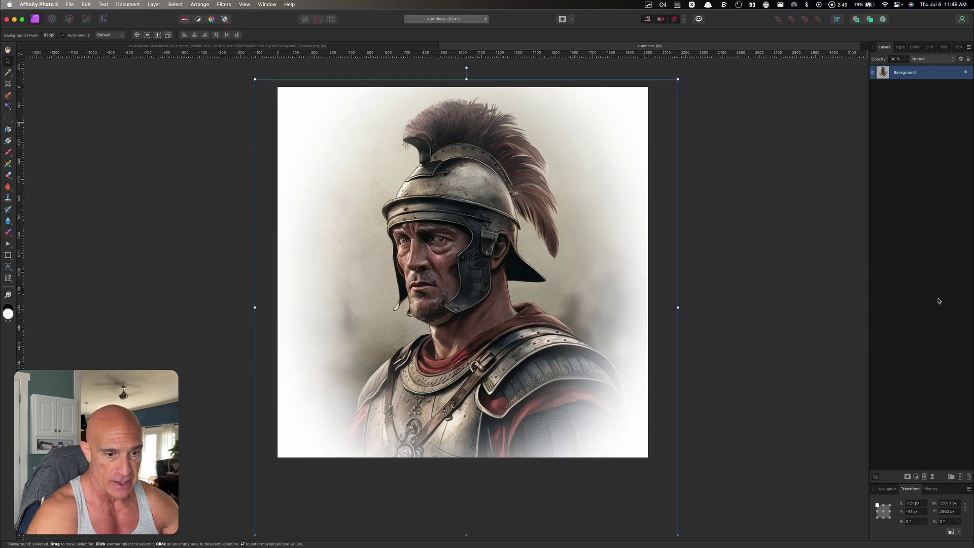
{"action": "left_click", "coordinate": [916, 477]}
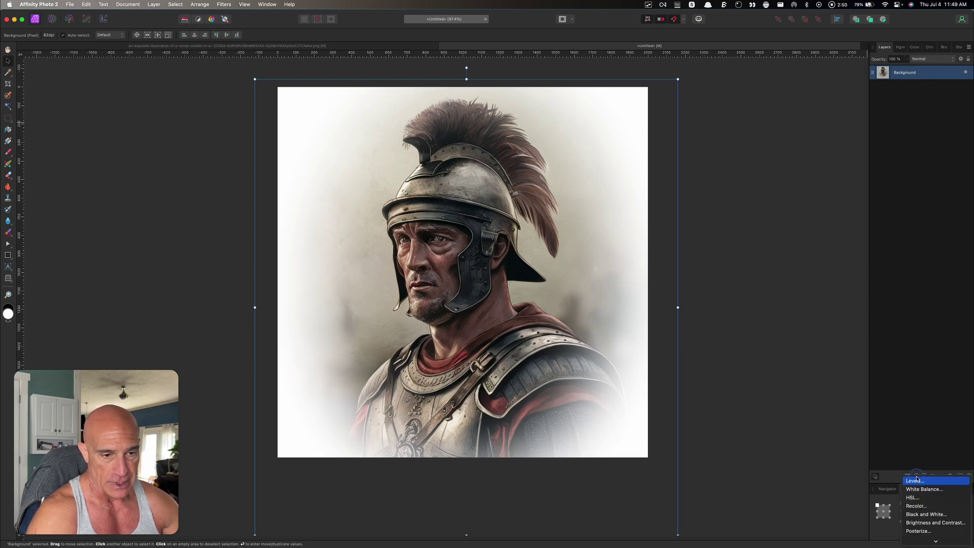
{"action": "left_click", "coordinate": [920, 514]}
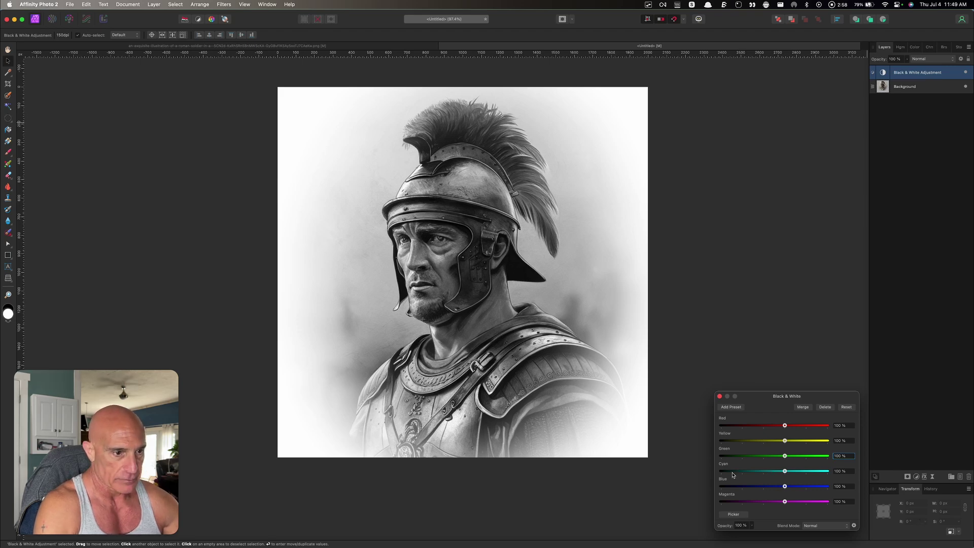
{"action": "left_click", "coordinate": [719, 397]}
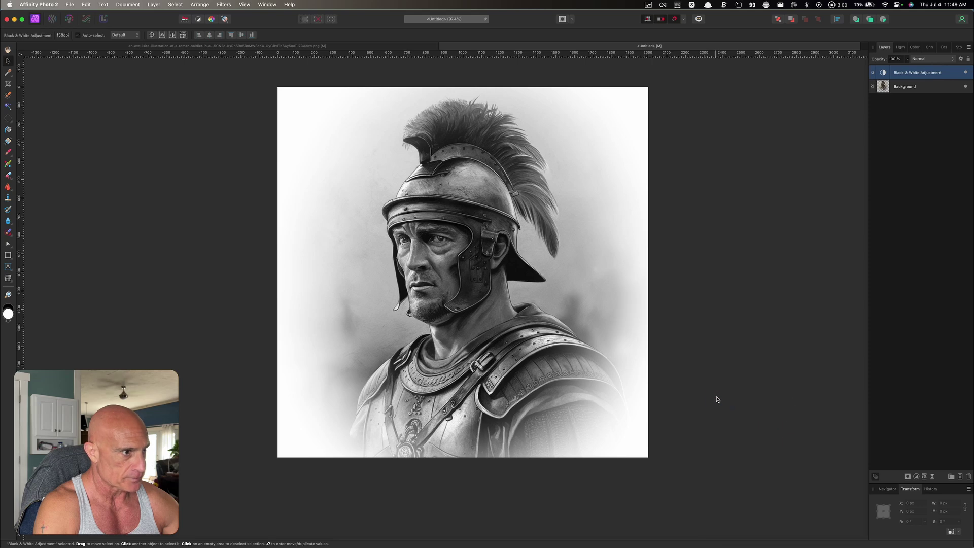
{"action": "left_click", "coordinate": [925, 88], "text": "shift"}
Step: Merge the adjustment into Background, Rasterize & Trim it, and add an empty Pixel layer
{"action": "right_click", "coordinate": [925, 87]}
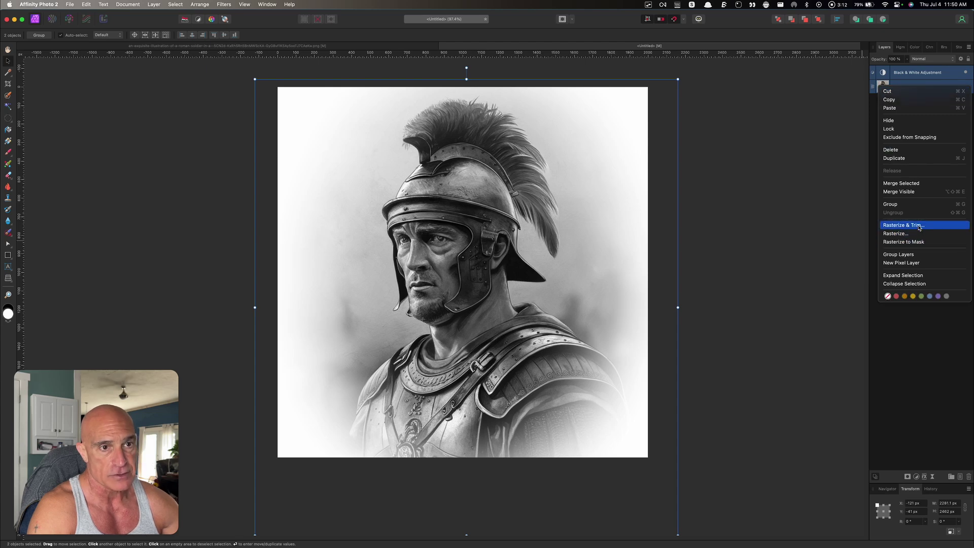
{"action": "left_click", "coordinate": [906, 184]}
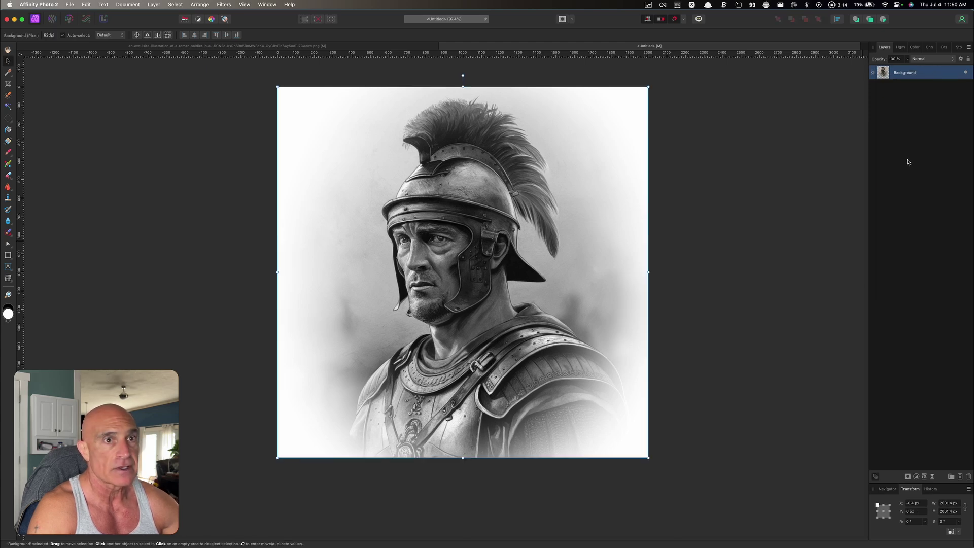
{"action": "right_click", "coordinate": [918, 76]}
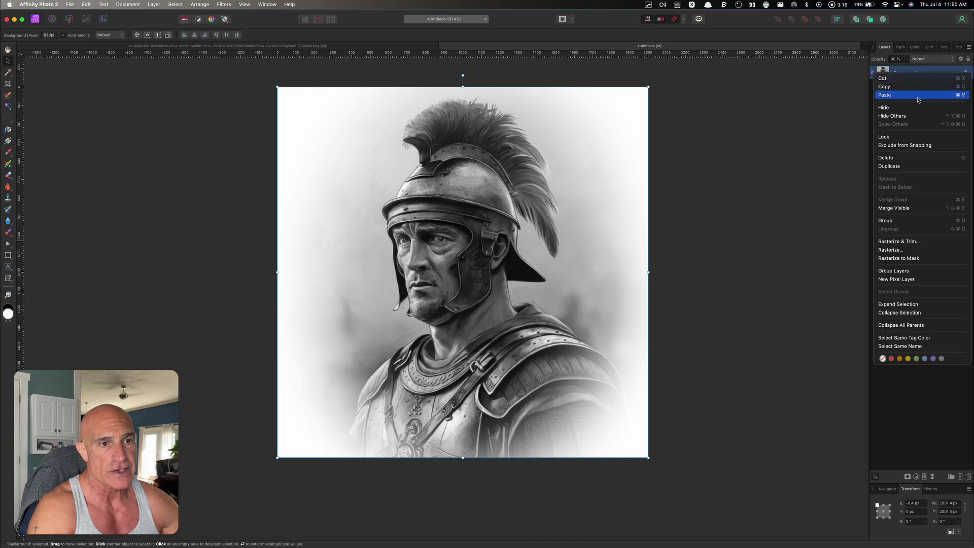
{"action": "left_click", "coordinate": [908, 241]}
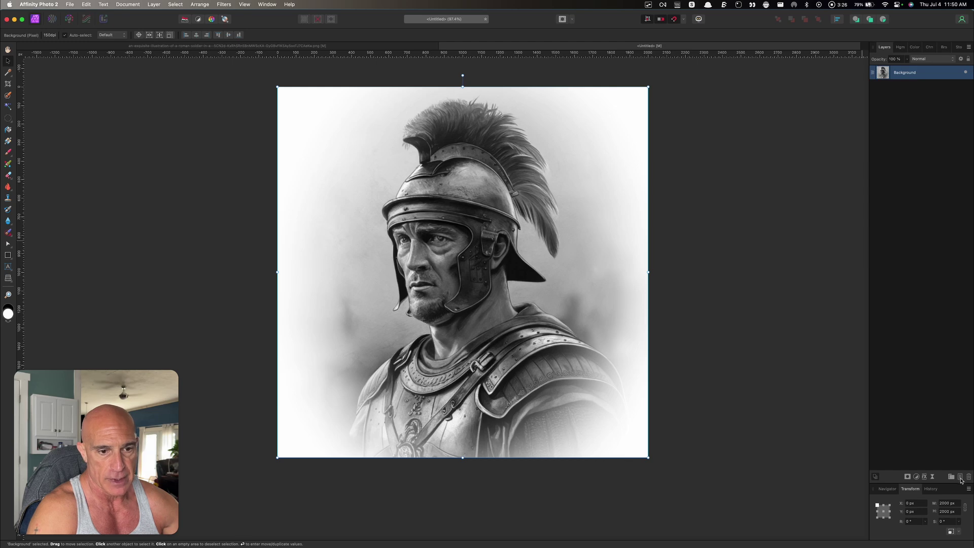
{"action": "left_click", "coordinate": [960, 477]}
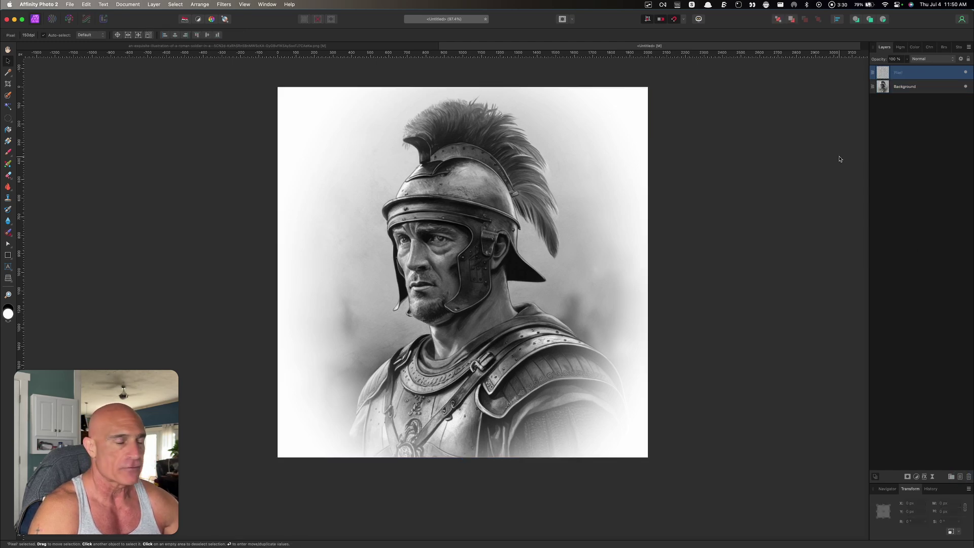
Step: Fill the new Pixel layer with mid-grey via Edit > Fill using the Grayness picker
{"action": "left_click", "coordinate": [86, 5]}
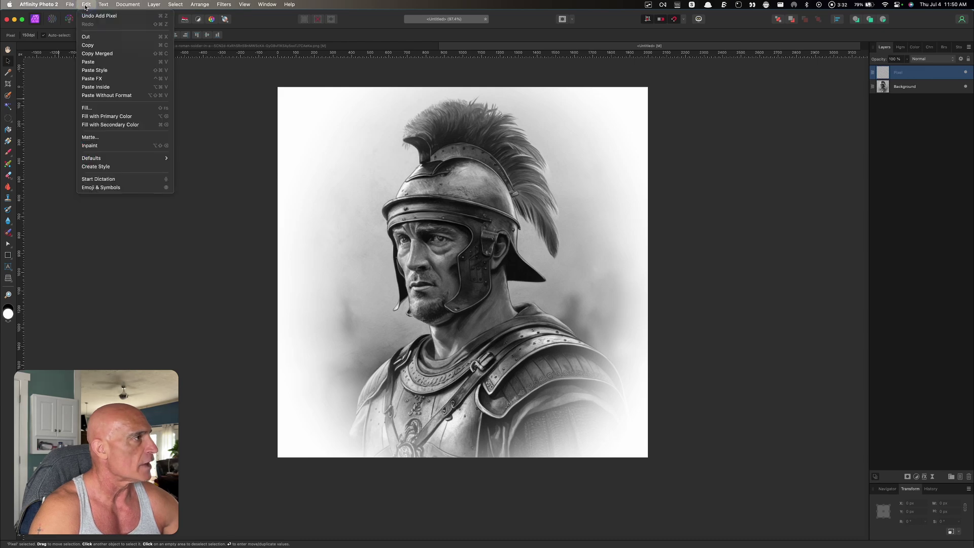
{"action": "left_click", "coordinate": [96, 109]}
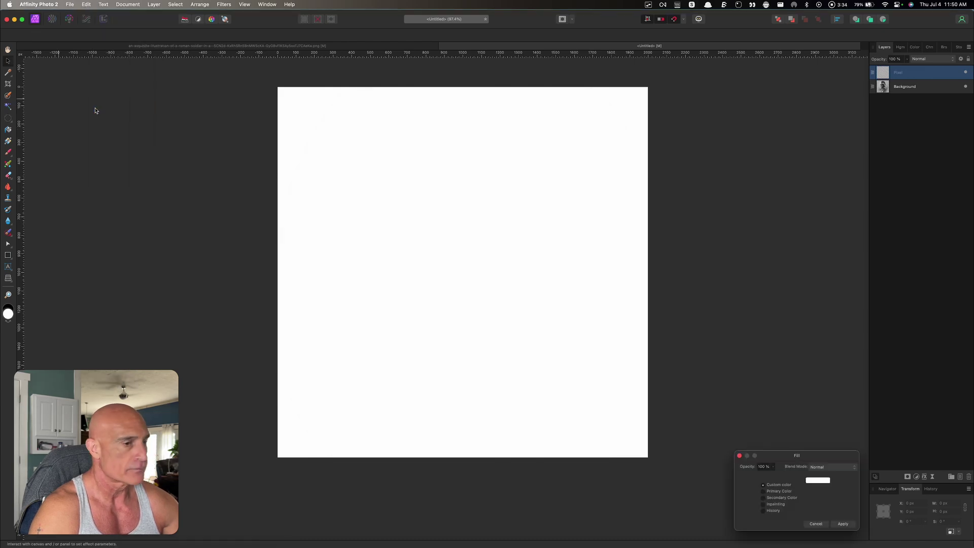
{"action": "left_click", "coordinate": [818, 481]}
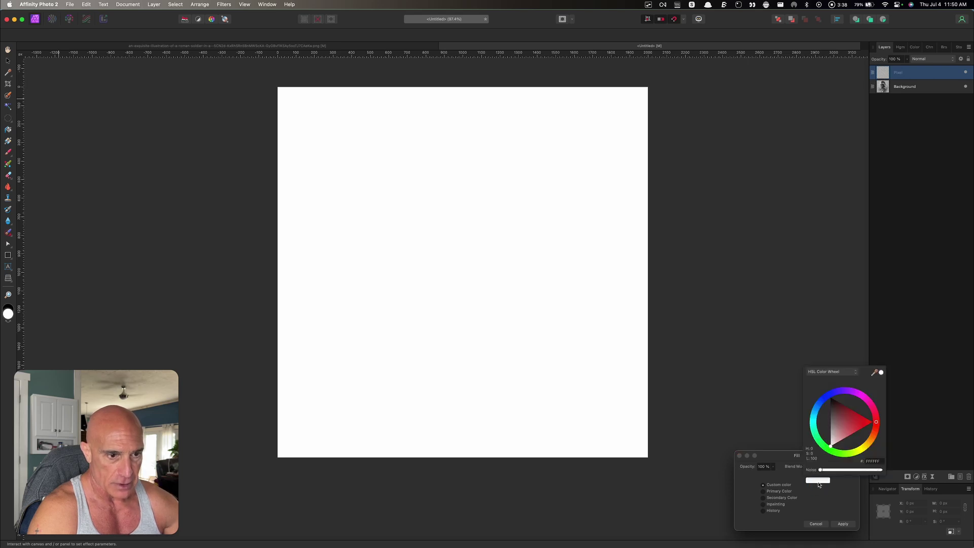
{"action": "left_click", "coordinate": [823, 374]}
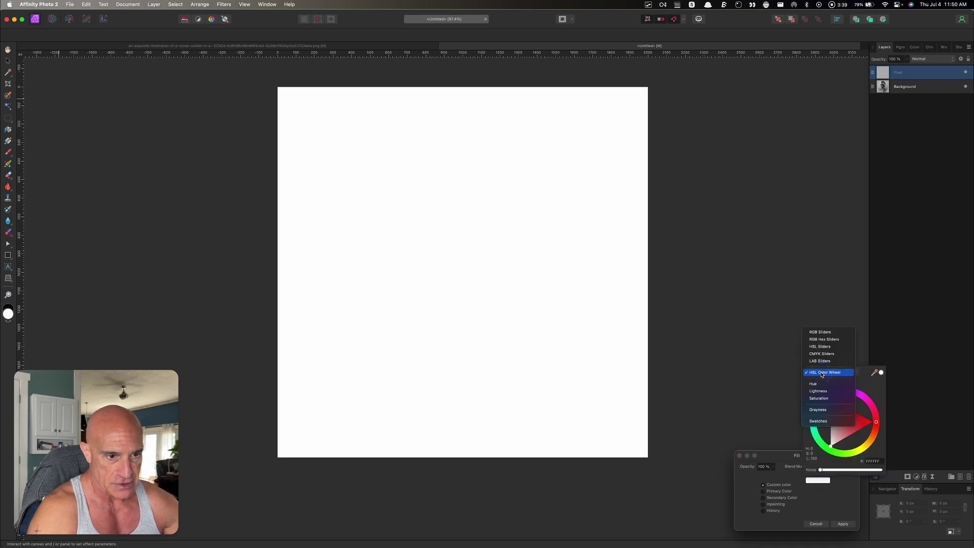
{"action": "left_click", "coordinate": [818, 410]}
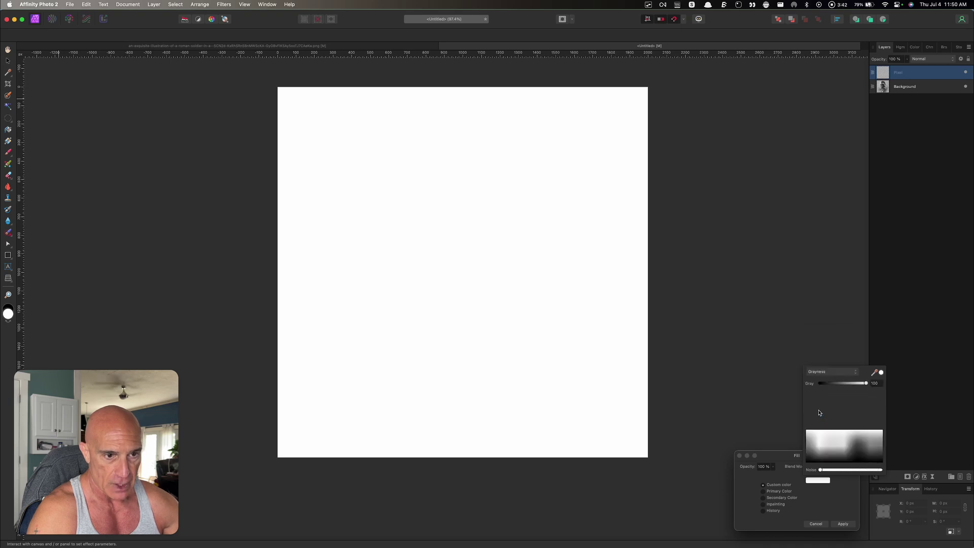
{"action": "left_click_drag", "start_coordinate": [866, 384], "coordinate": [843, 389]}
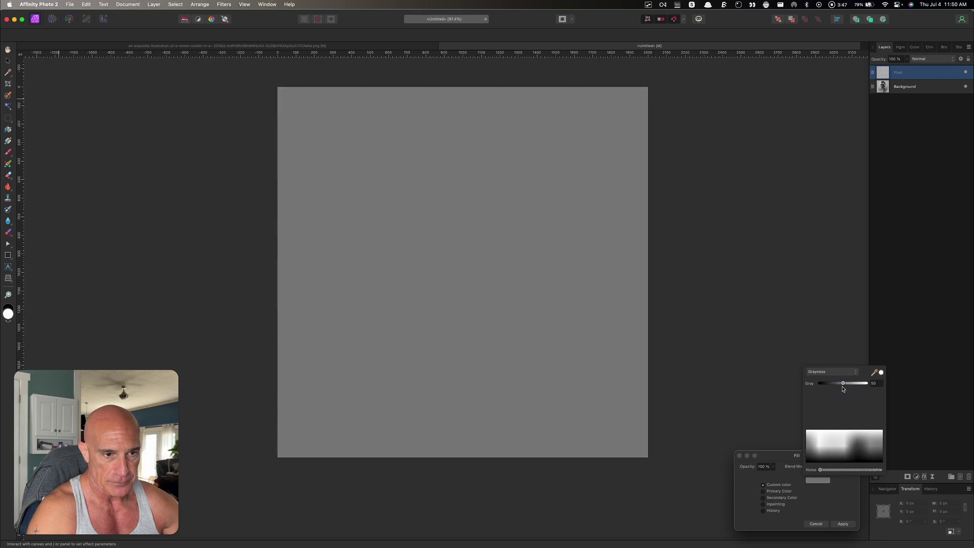
{"action": "left_click", "coordinate": [845, 525]}
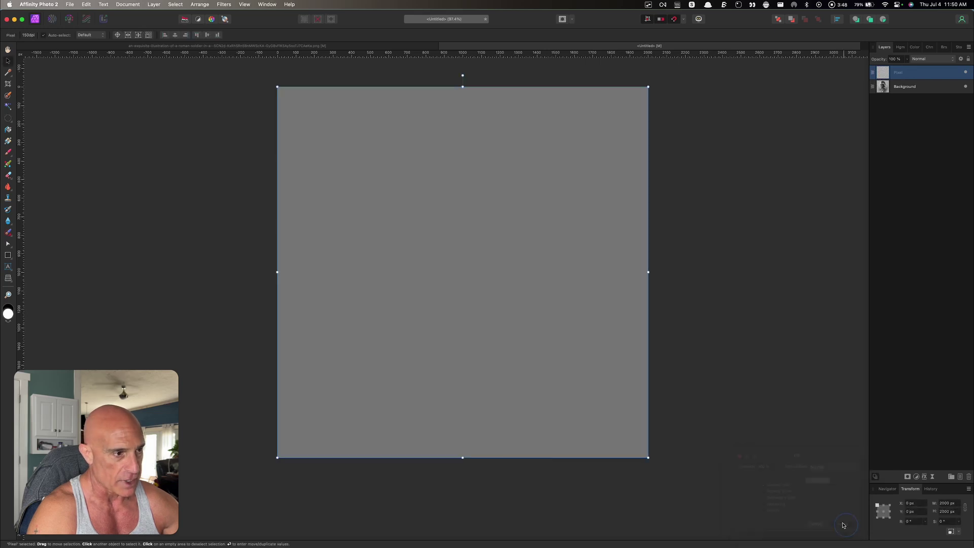
{"action": "left_click", "coordinate": [746, 397]}
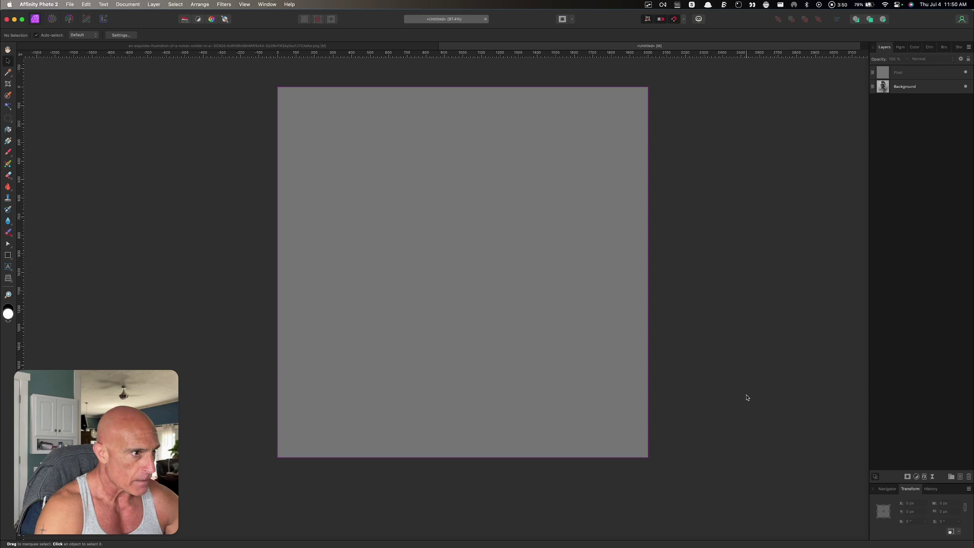
Step: Add a Live Halftone filter with Cell Size 8 and Contrast 50
{"action": "left_click", "coordinate": [934, 479]}
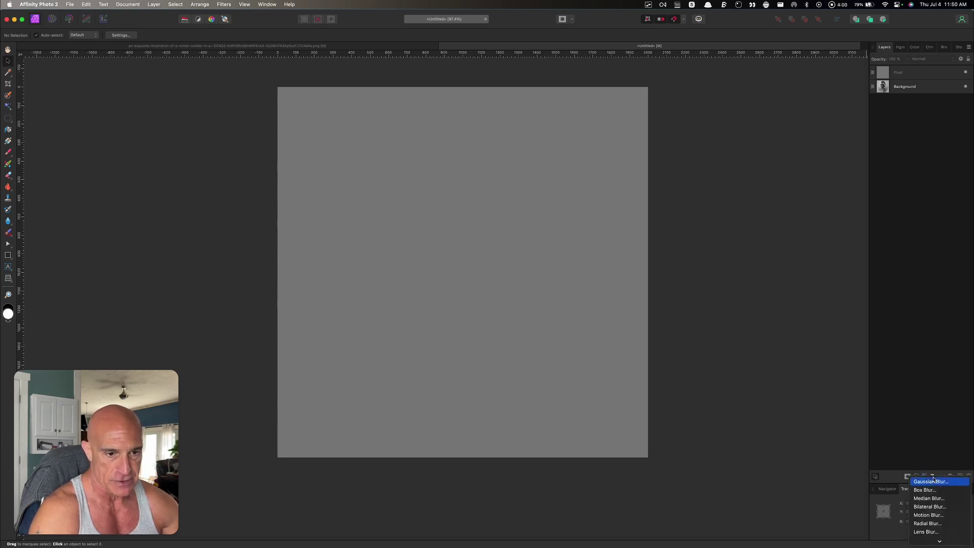
{"action": "mouse_move", "coordinate": [922, 499]}
{"action": "scroll", "coordinate": [922, 502], "scroll_direction": "down", "scroll_amount": 5}
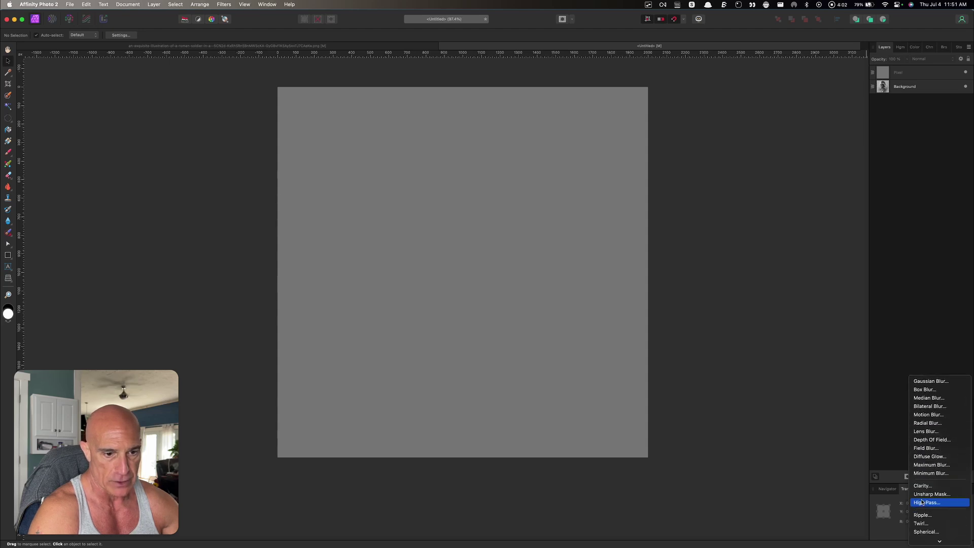
{"action": "scroll", "coordinate": [922, 502], "scroll_direction": "down", "scroll_amount": 4}
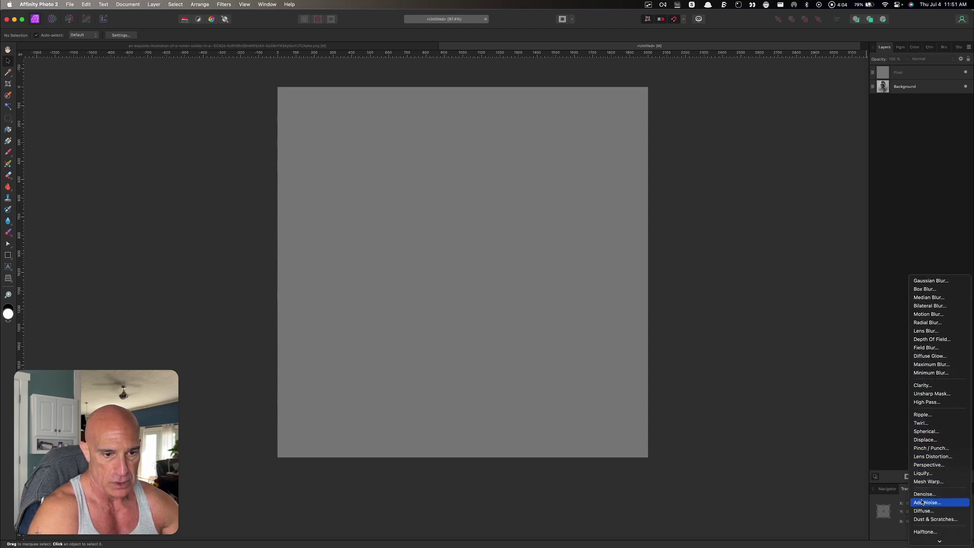
{"action": "scroll", "coordinate": [922, 501], "scroll_direction": "down", "scroll_amount": 1}
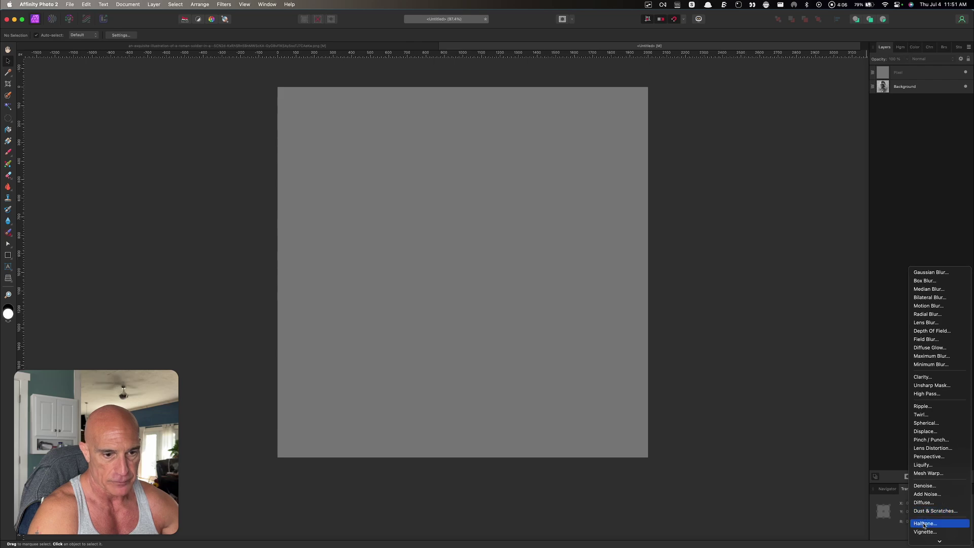
{"action": "left_click", "coordinate": [924, 525]}
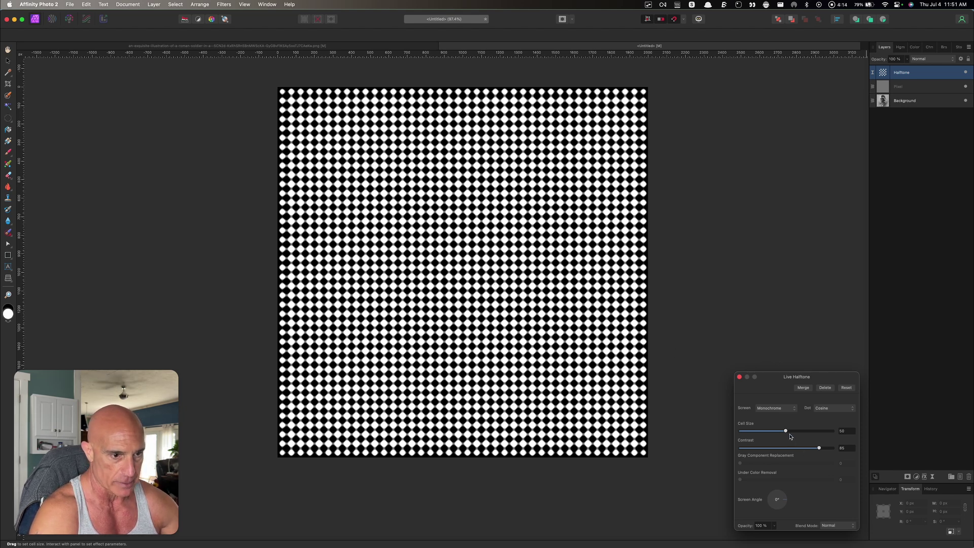
{"action": "double_click", "coordinate": [844, 431]}
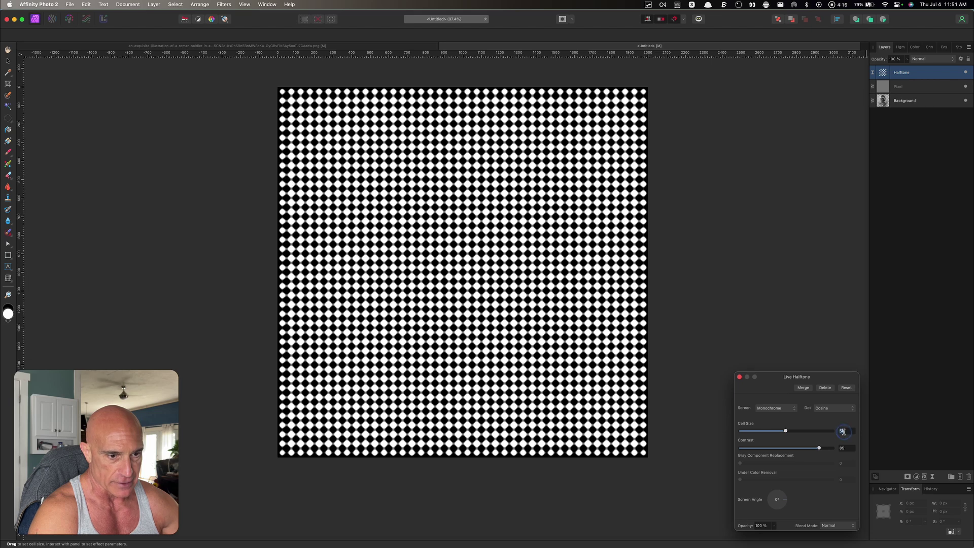
{"action": "type", "text": "8"}
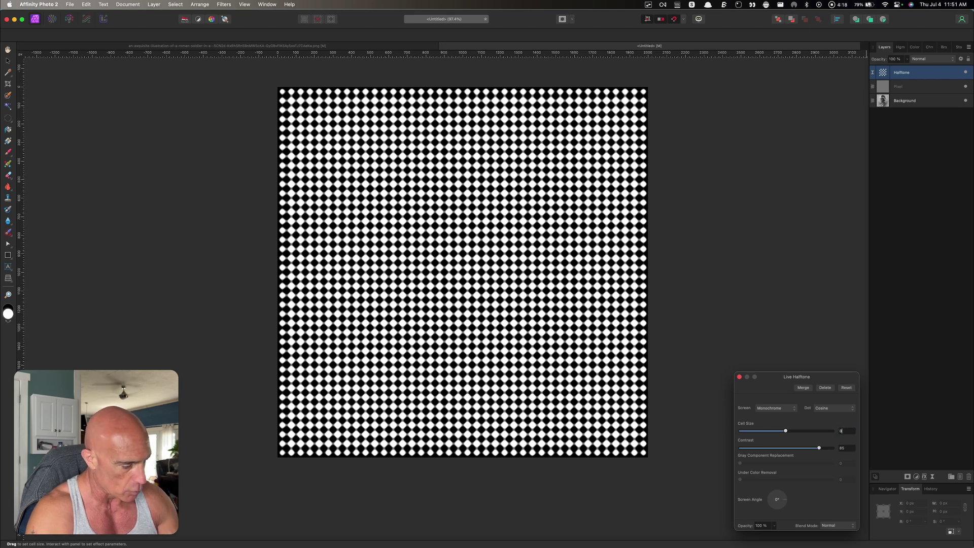
{"action": "key", "text": "Tab"}
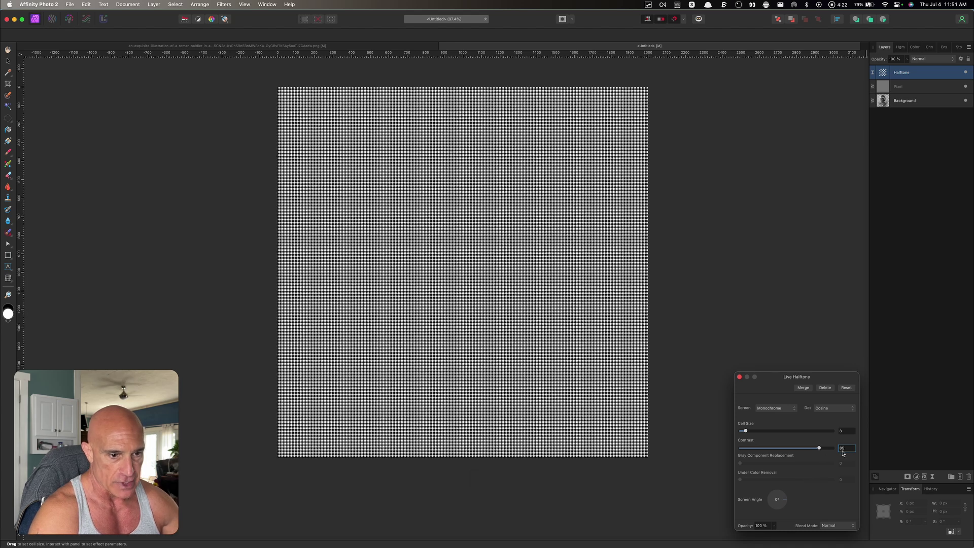
{"action": "type", "text": "50"}
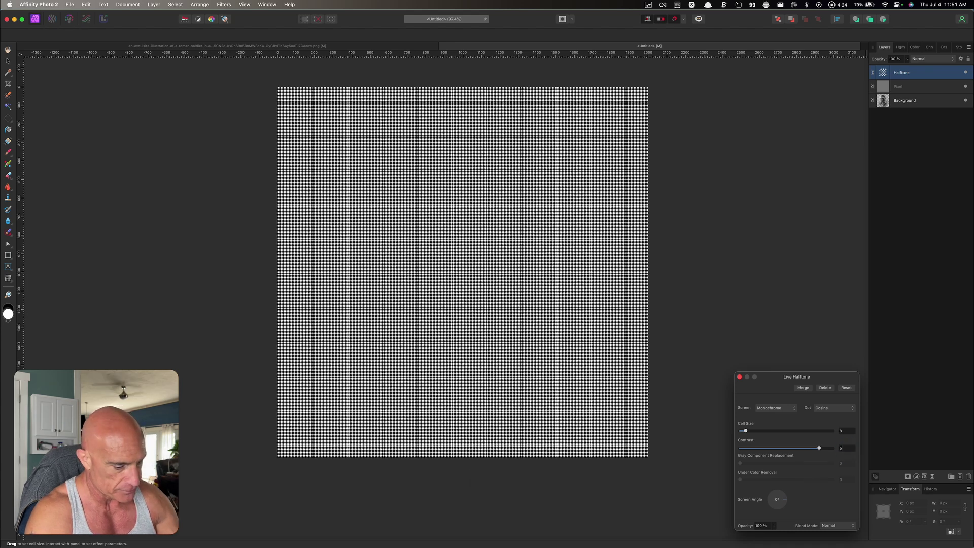
{"action": "key", "text": "Tab"}
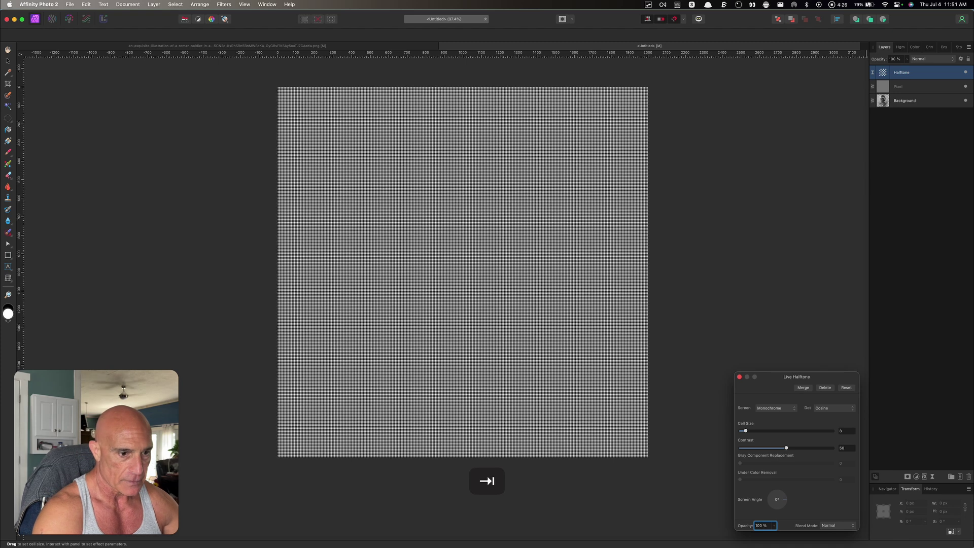
{"action": "left_click", "coordinate": [739, 377]}
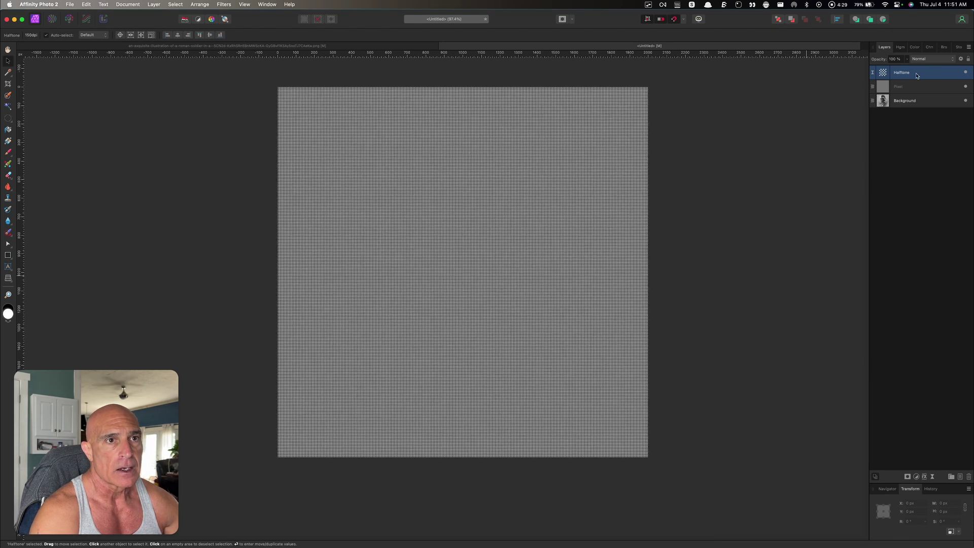
Step: Nest the Halftone filter into the grey Pixel layer and Rasterize & Trim it
{"action": "left_click_drag", "start_coordinate": [911, 75], "coordinate": [914, 88]}
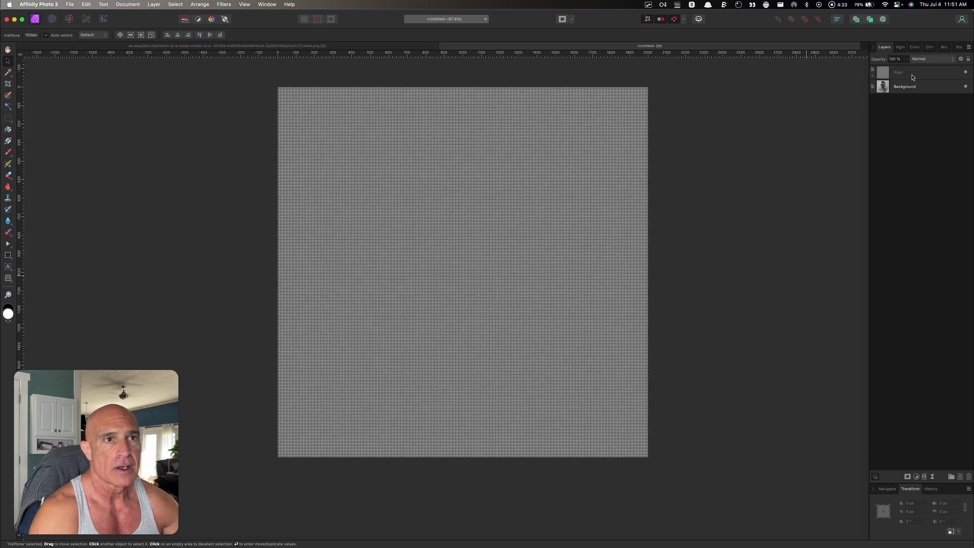
{"action": "right_click", "coordinate": [912, 73]}
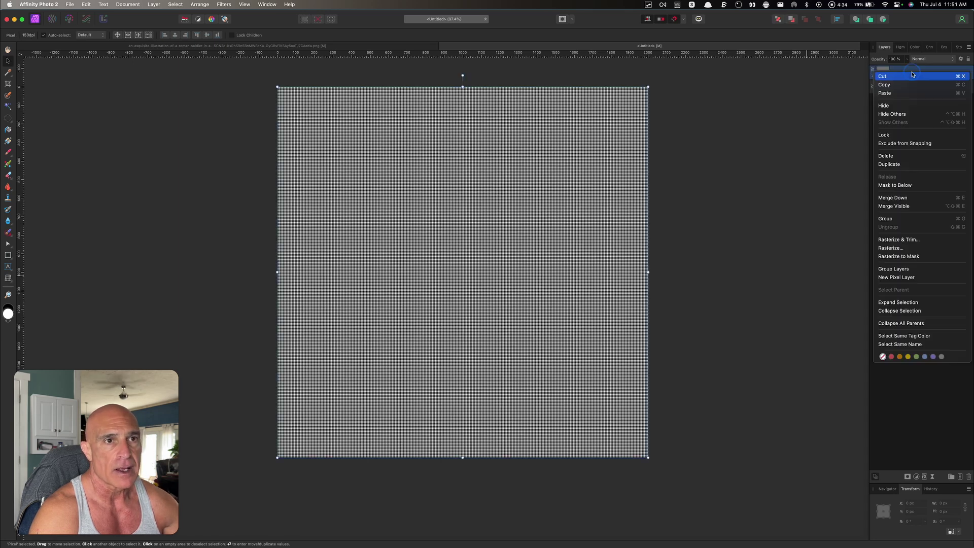
{"action": "left_click", "coordinate": [908, 240]}
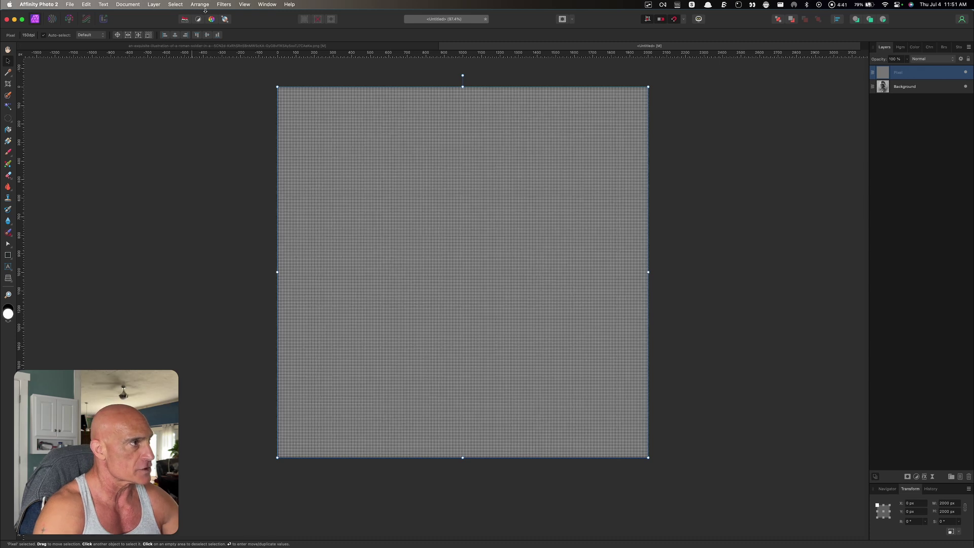
Step: Apply a Twirl distortion with 100° angle and about 1024 px radius to the halftone layer
{"action": "left_click", "coordinate": [223, 5]}
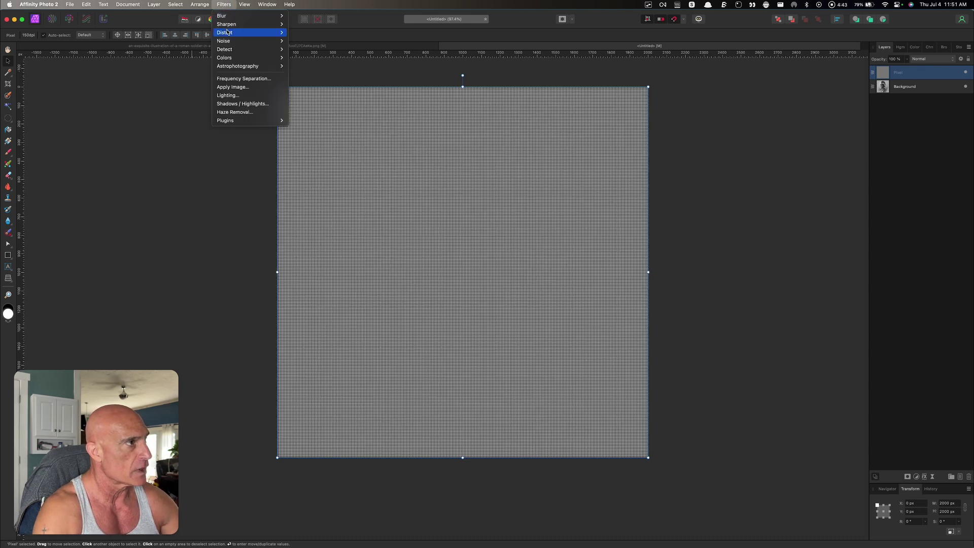
{"action": "mouse_move", "coordinate": [229, 33]}
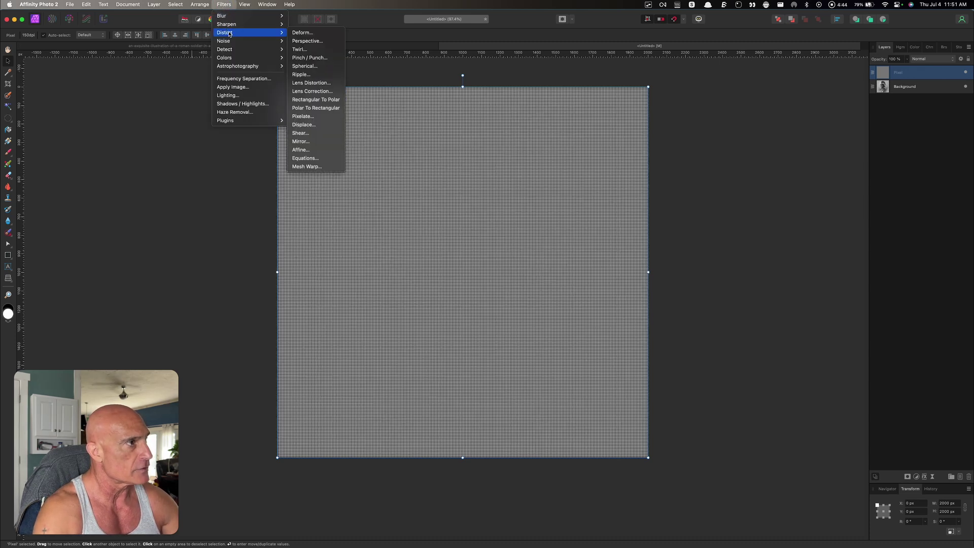
{"action": "left_click", "coordinate": [299, 49]}
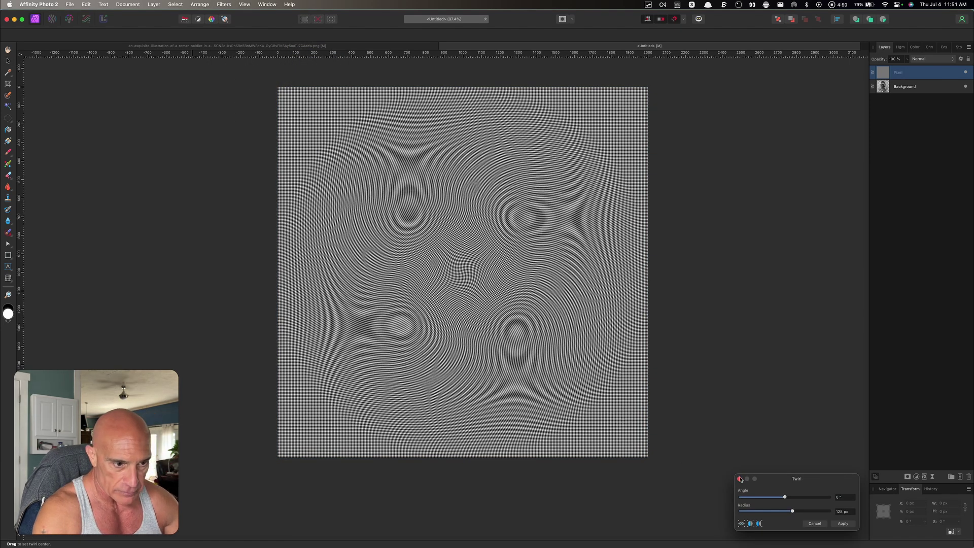
{"action": "left_click", "coordinate": [839, 497]}
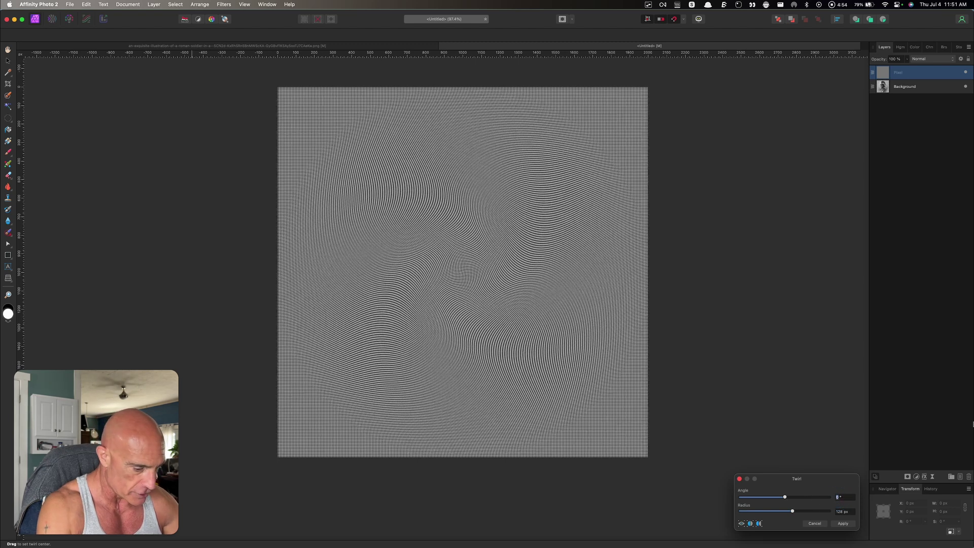
{"action": "type", "text": "100"}
{"action": "key", "text": "Tab"}
{"action": "type", "text": "1024"}
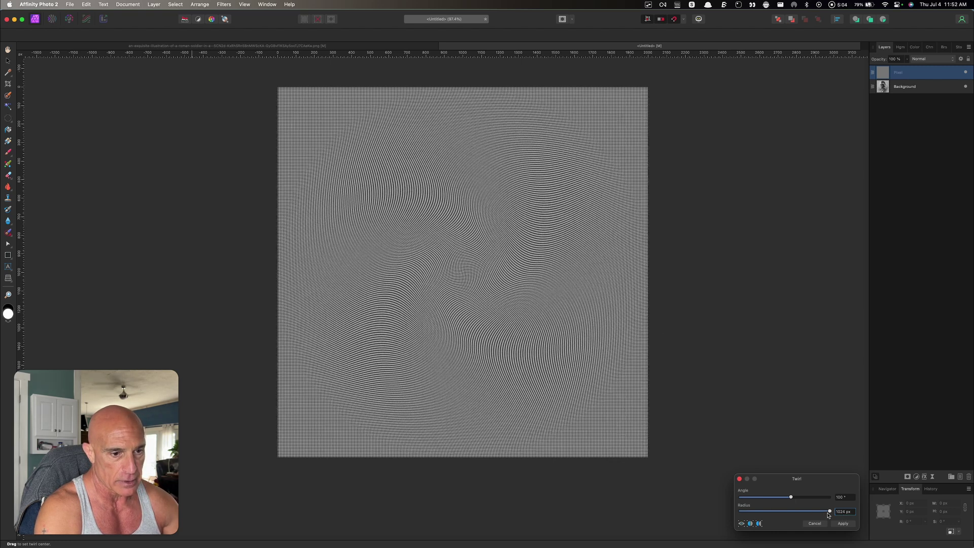
{"action": "left_click_drag", "start_coordinate": [830, 513], "coordinate": [846, 514]}
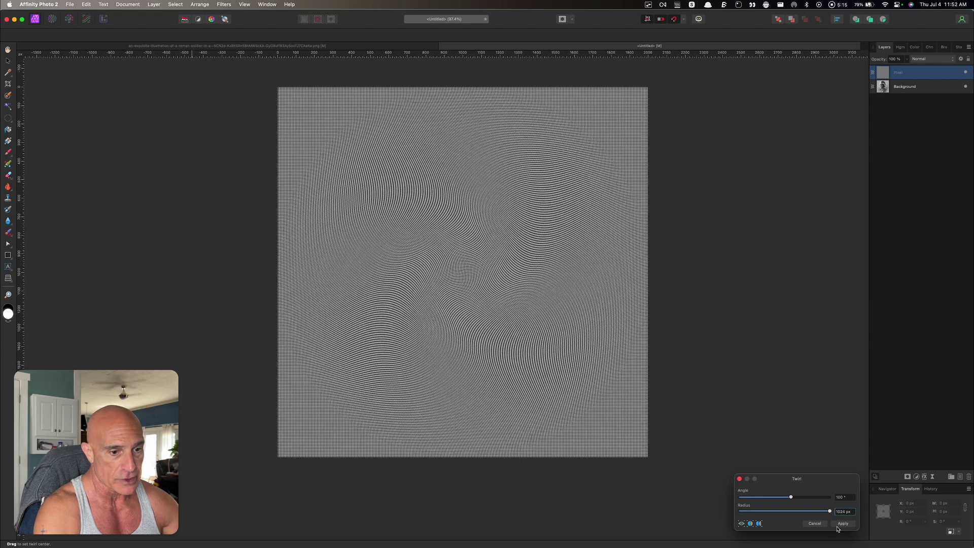
{"action": "left_click", "coordinate": [842, 525]}
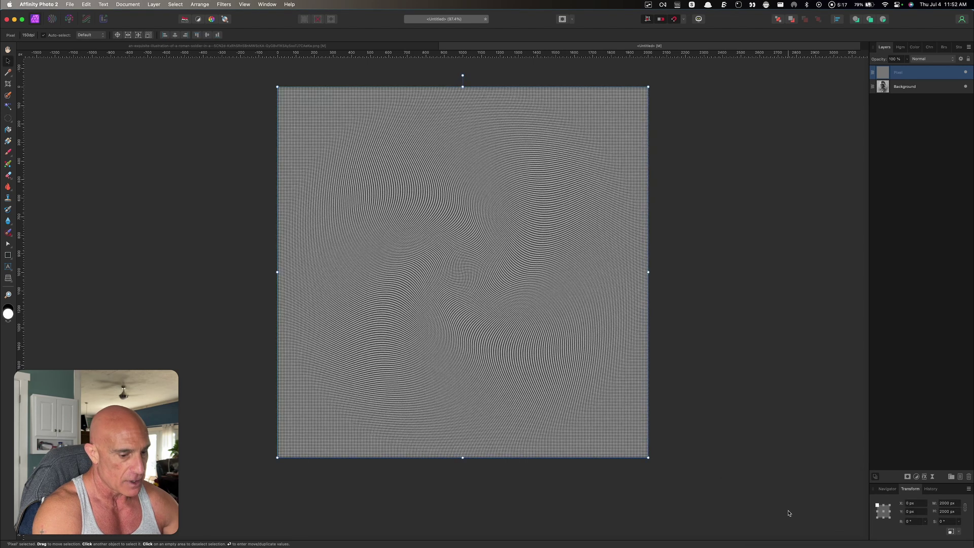
Step: Enlarge the wavy-line layer to about 2295 px square and shift it to cover the canvas
{"action": "key", "text": "alt"}
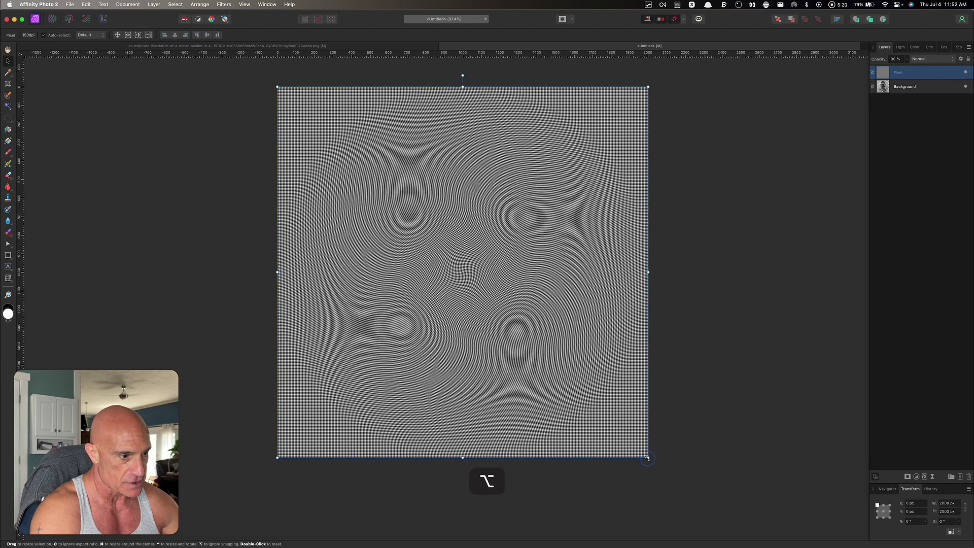
{"action": "left_click_drag", "start_coordinate": [647, 458], "coordinate": [703, 512]}
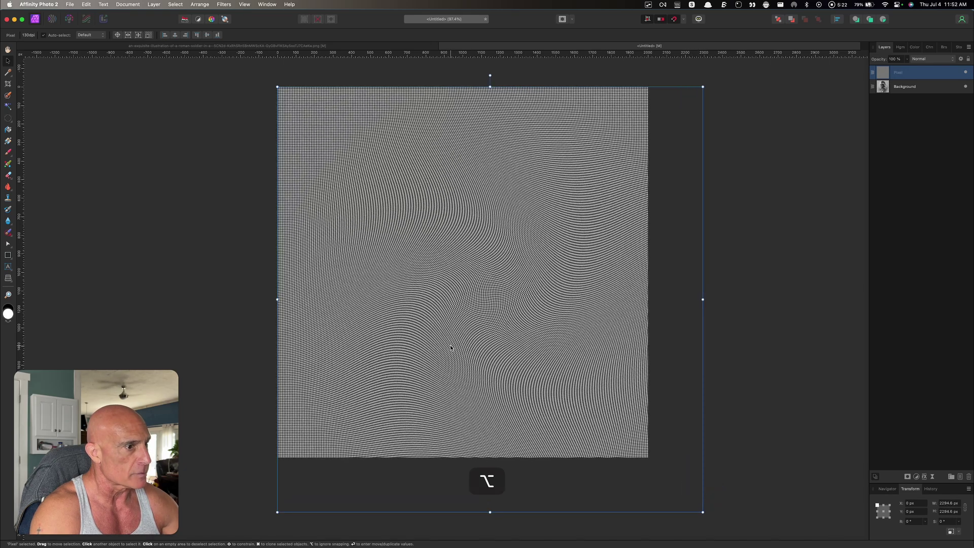
{"action": "left_click_drag", "start_coordinate": [452, 336], "coordinate": [432, 314]}
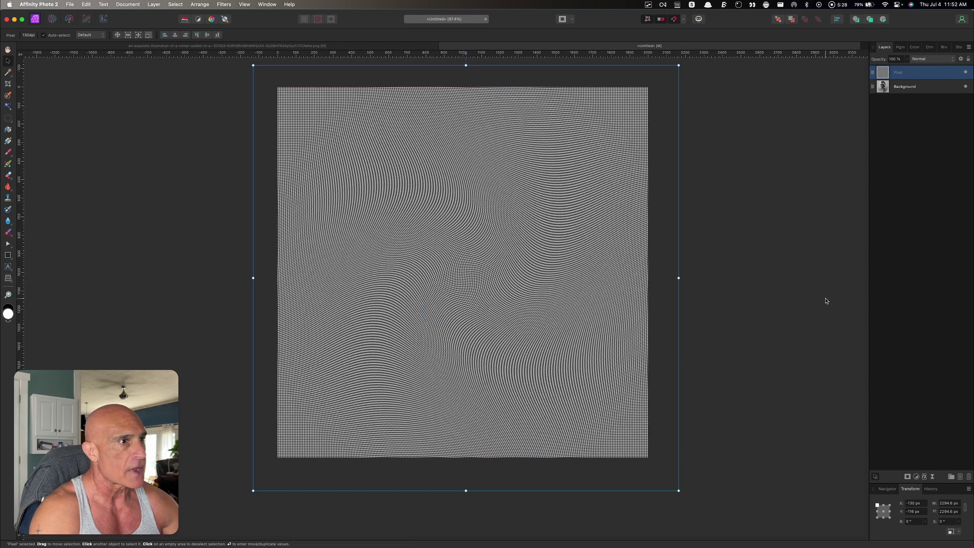
{"action": "left_click", "coordinate": [807, 302]}
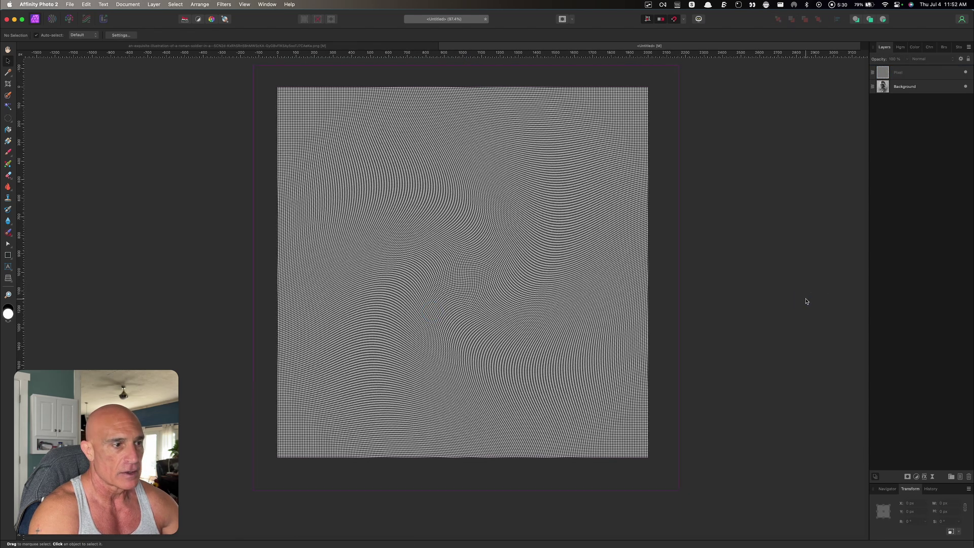
Step: Blend the wavy-line layer in Hard Mix over the portrait and add an empty pixel layer above
{"action": "left_click", "coordinate": [927, 76]}
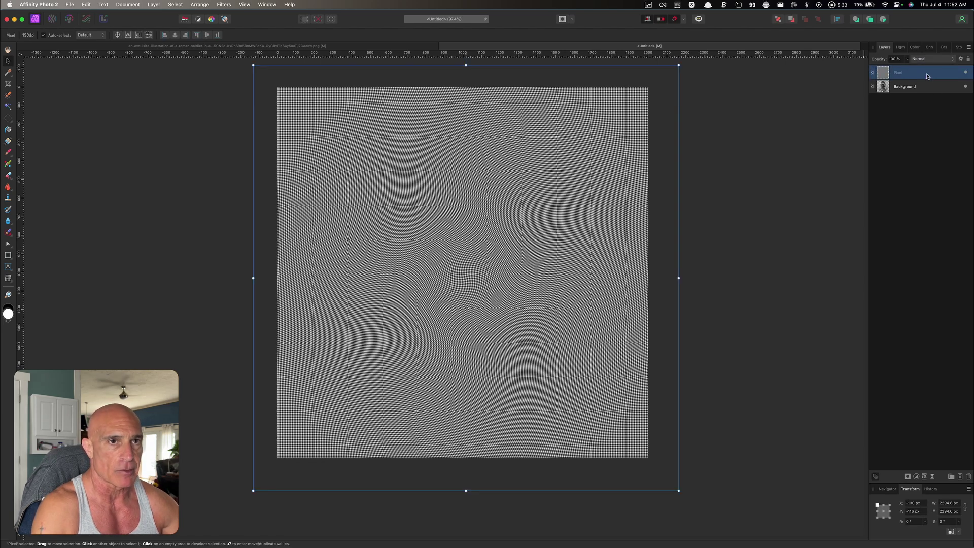
{"action": "left_click", "coordinate": [930, 60]}
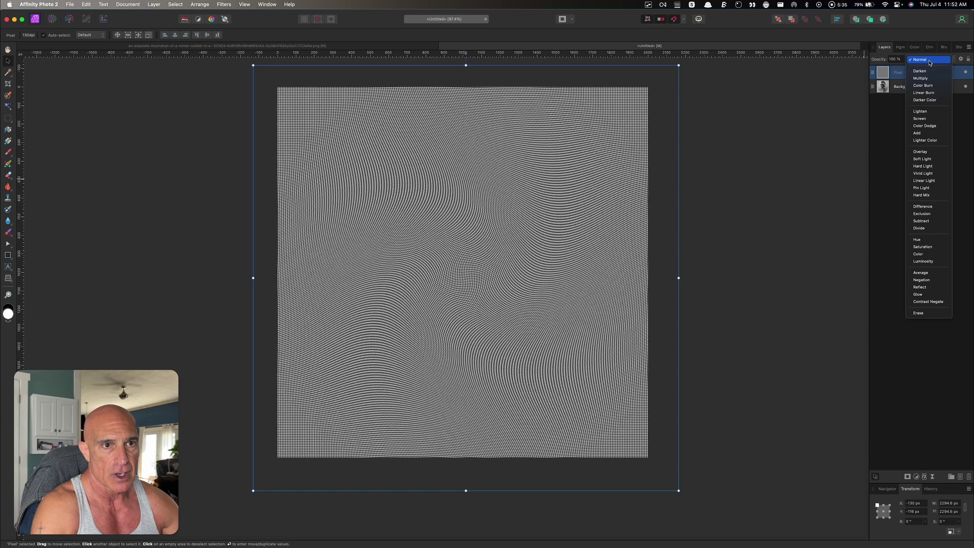
{"action": "left_click", "coordinate": [918, 195]}
{"action": "left_click", "coordinate": [741, 306]}
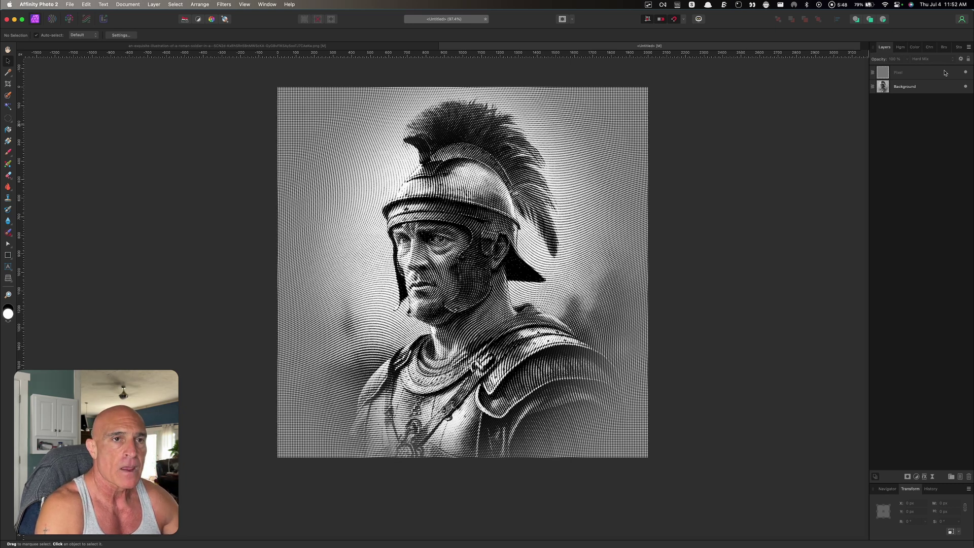
{"action": "left_click", "coordinate": [923, 74]}
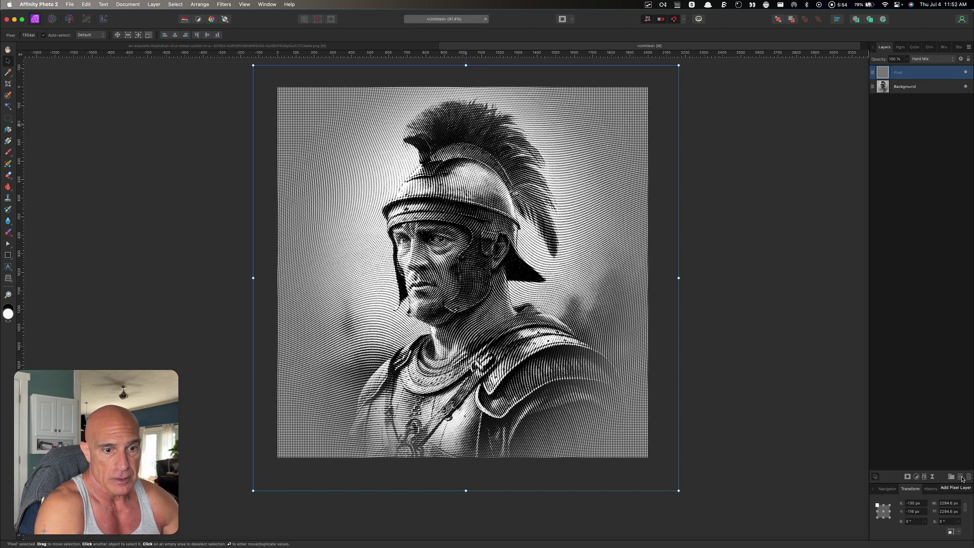
{"action": "left_click", "coordinate": [961, 477]}
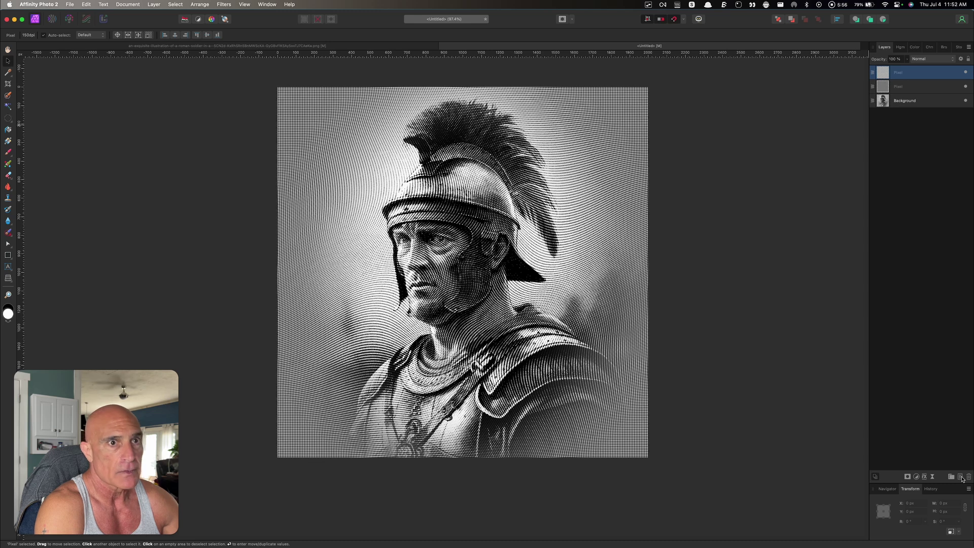
Step: Fill the new pixel layer with custom dark green hex 0E3D00 using Edit > Fill
{"action": "left_click", "coordinate": [87, 5]}
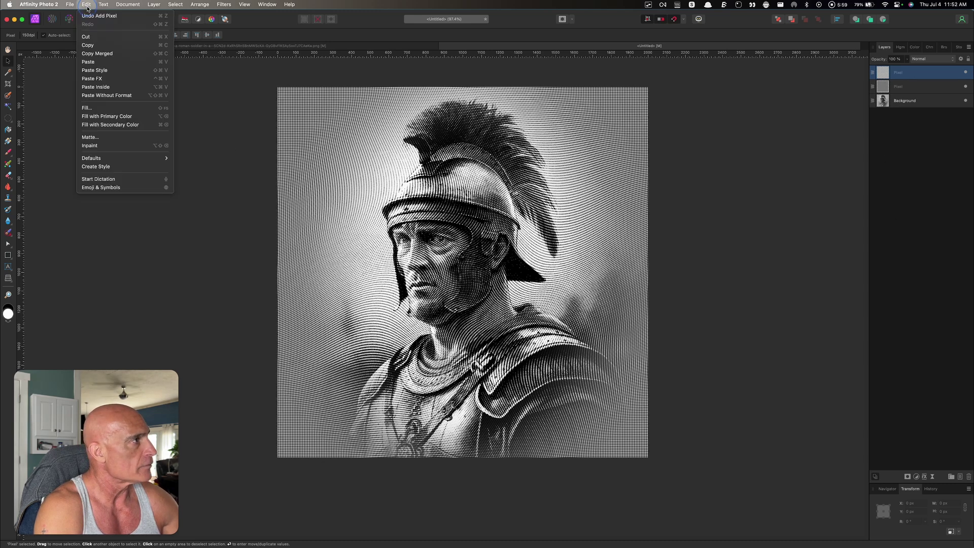
{"action": "left_click", "coordinate": [88, 107]}
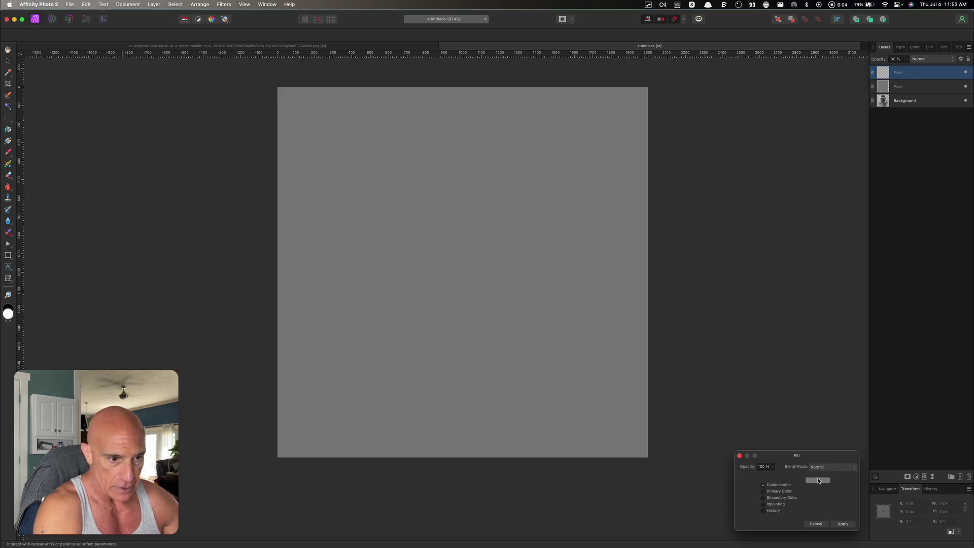
{"action": "left_click", "coordinate": [818, 481]}
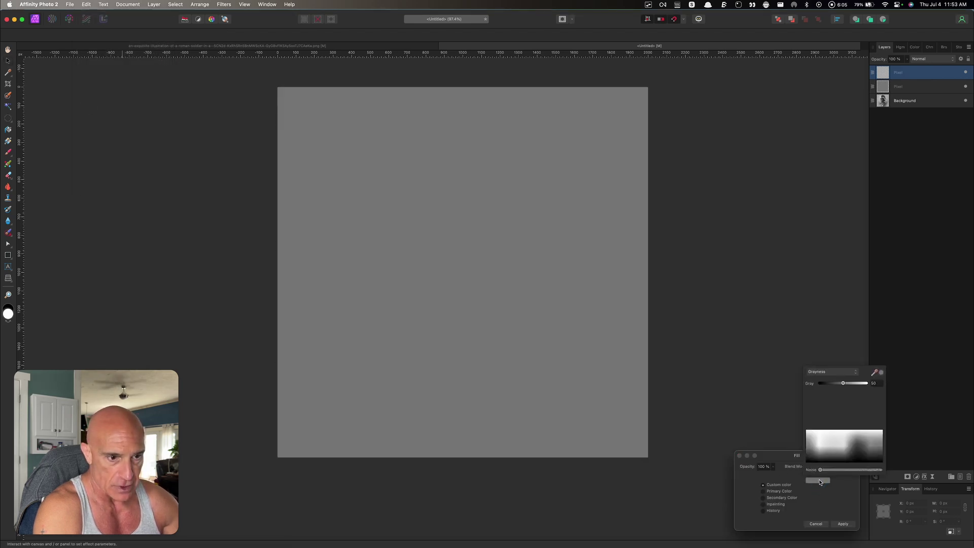
{"action": "left_click", "coordinate": [819, 373]}
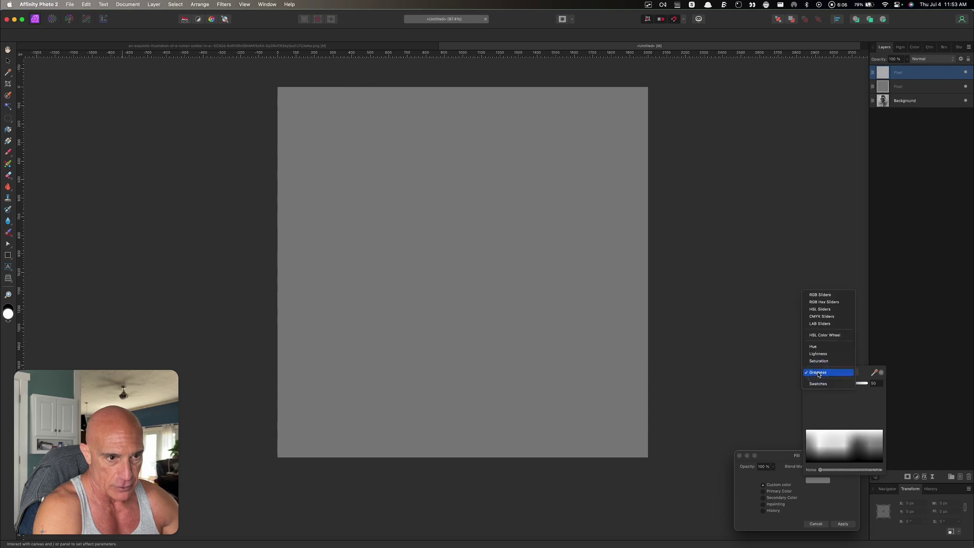
{"action": "left_click", "coordinate": [823, 335]}
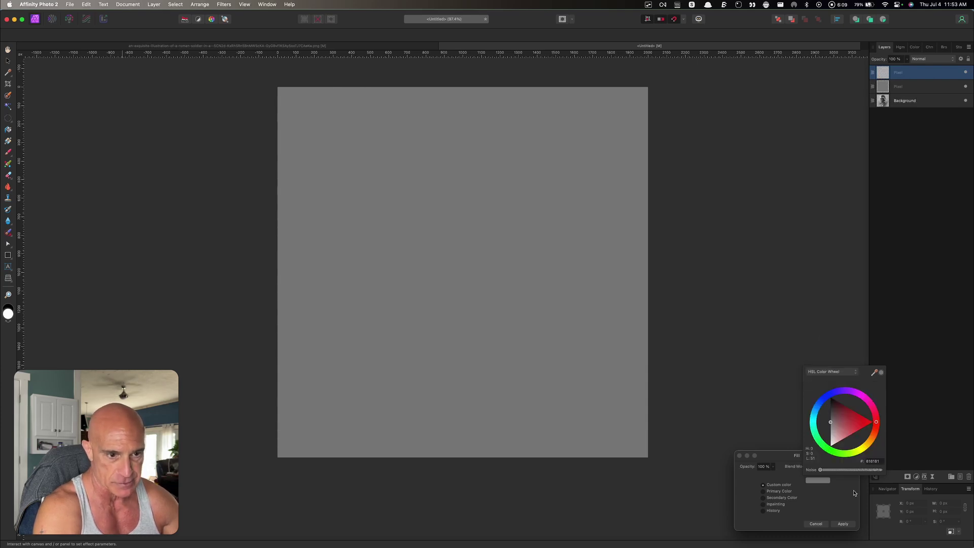
{"action": "left_click", "coordinate": [879, 461]}
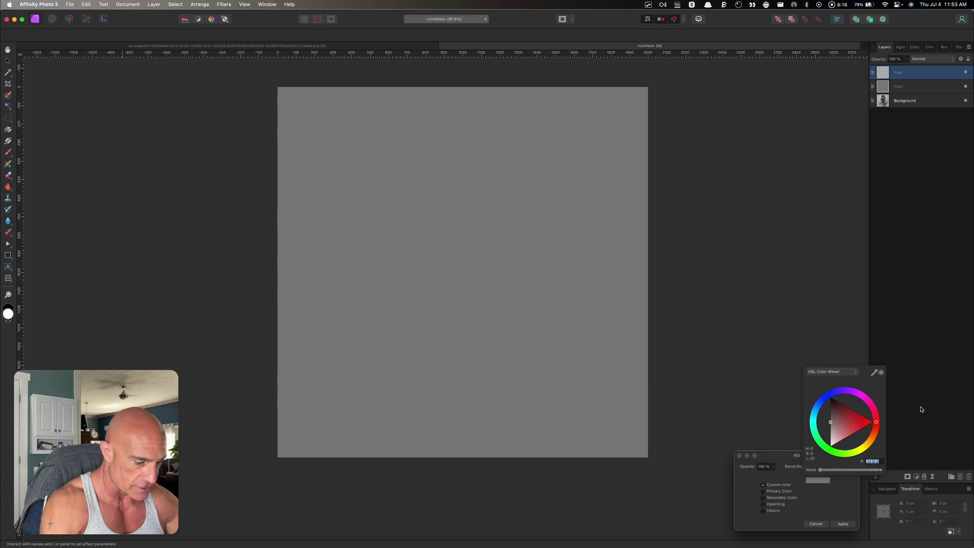
{"action": "type", "text": "0"}
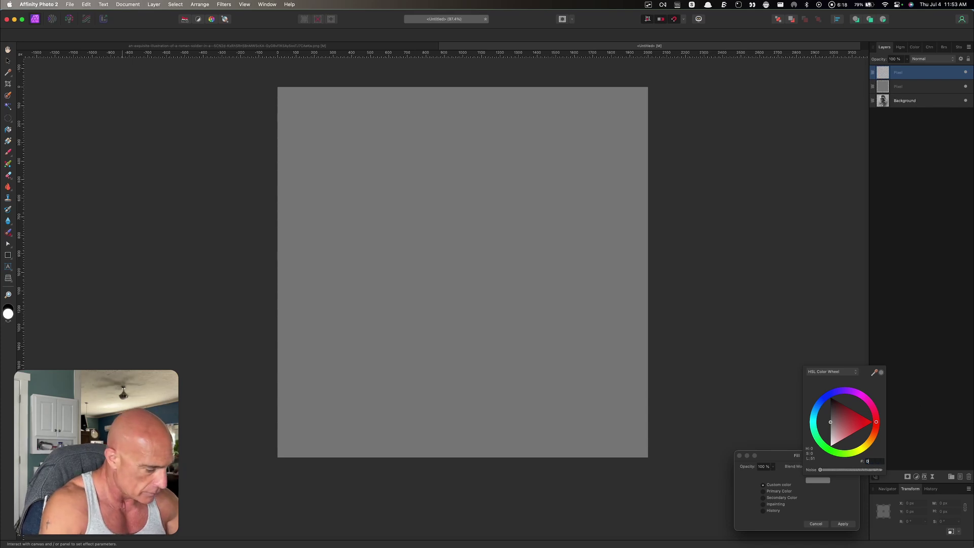
{"action": "type", "text": "E3D00"}
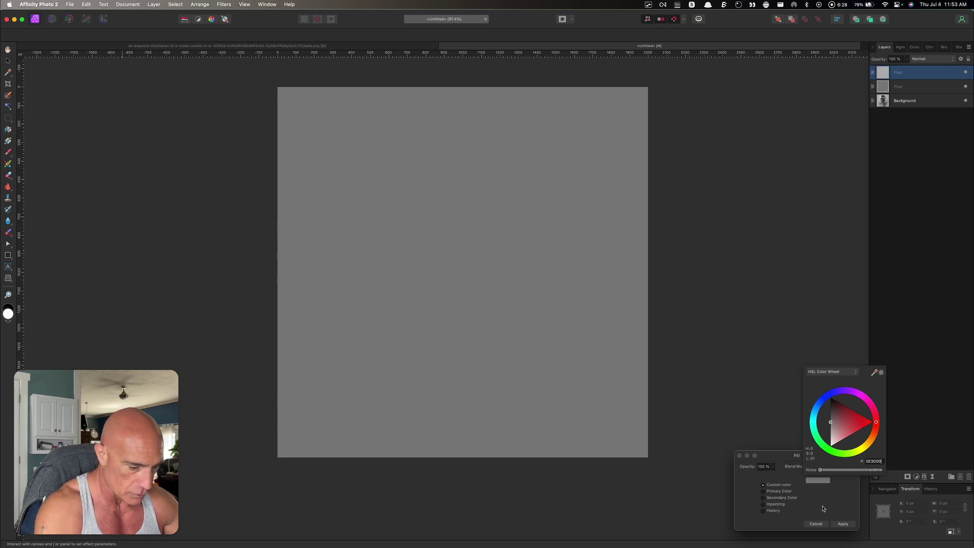
{"action": "key", "text": "Return"}
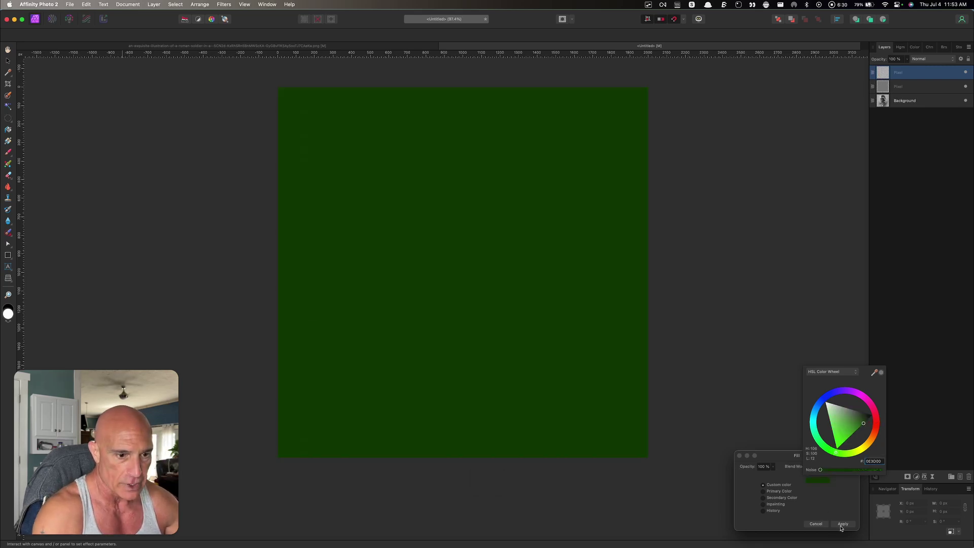
{"action": "left_click", "coordinate": [843, 524]}
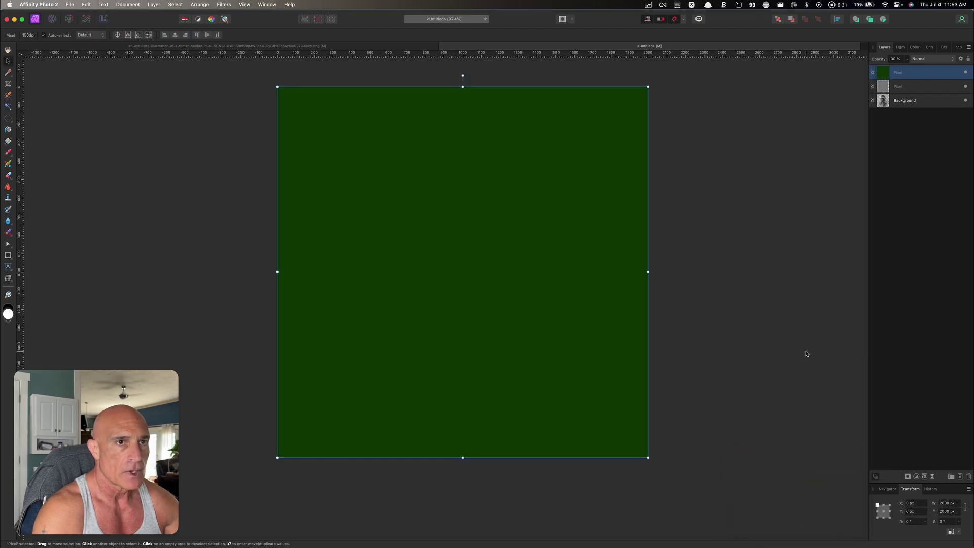
Step: Set the green fill layer's blend mode to Screen and deselect it
{"action": "left_click", "coordinate": [927, 60]}
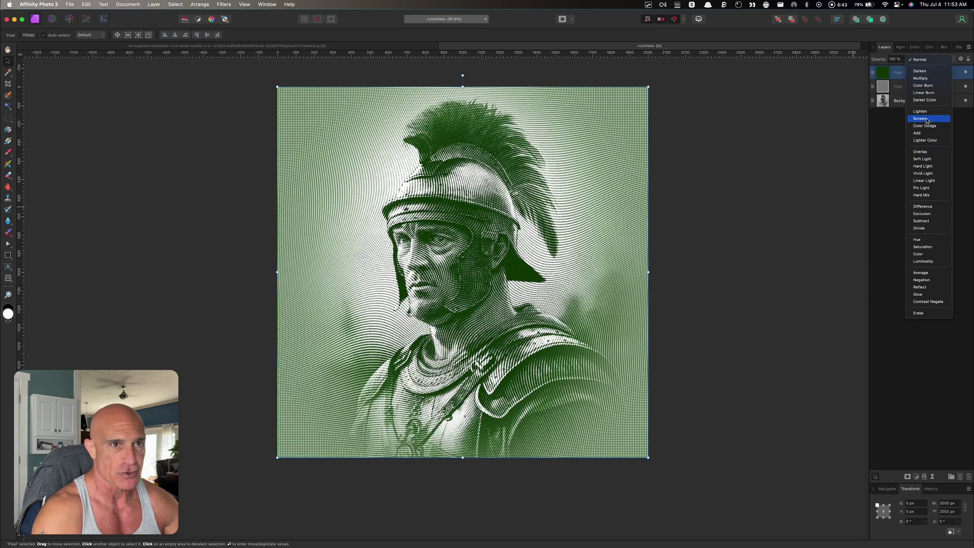
{"action": "left_click", "coordinate": [927, 119]}
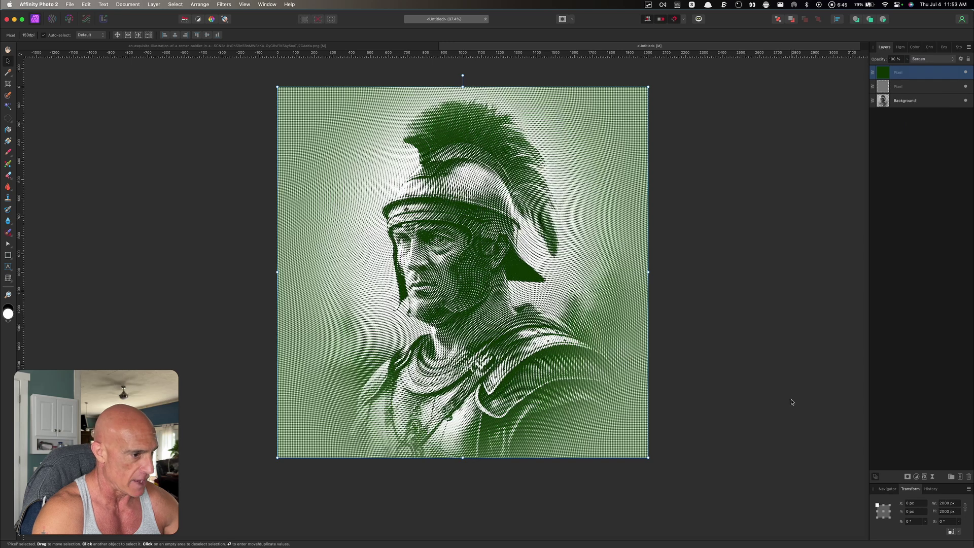
{"action": "left_click", "coordinate": [756, 387]}
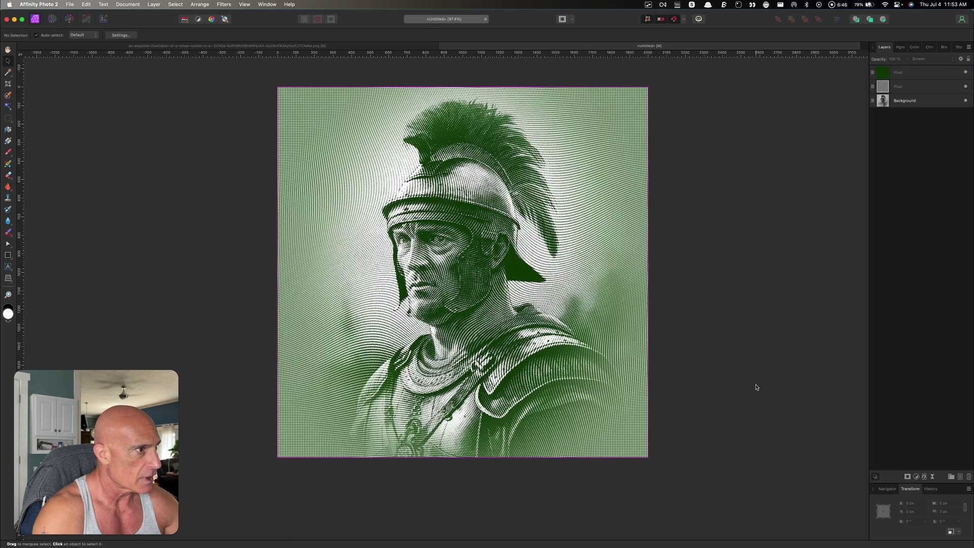
Step: Create a large artistic text '10' near the portrait's top-left corner
{"action": "left_click", "coordinate": [7, 268]}
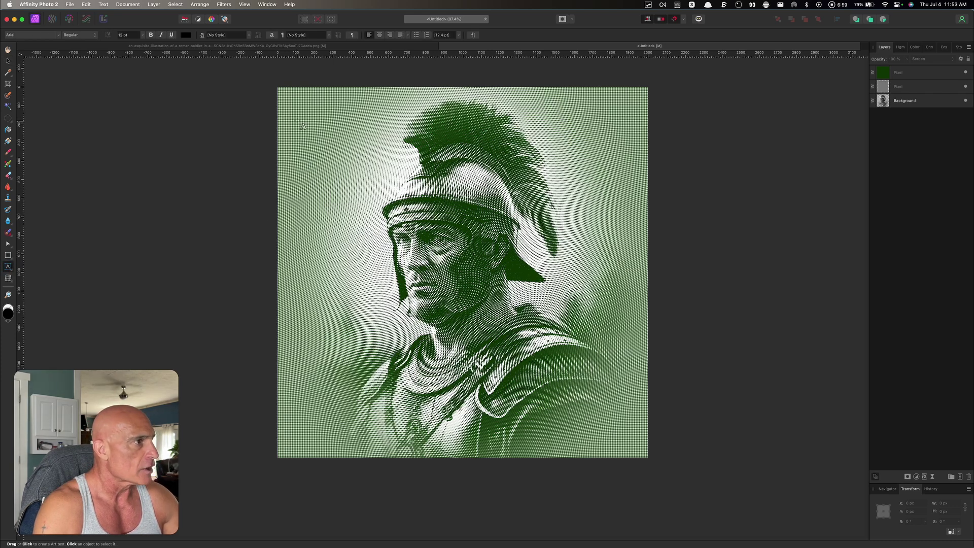
{"action": "left_click_drag", "start_coordinate": [294, 116], "coordinate": [340, 163]}
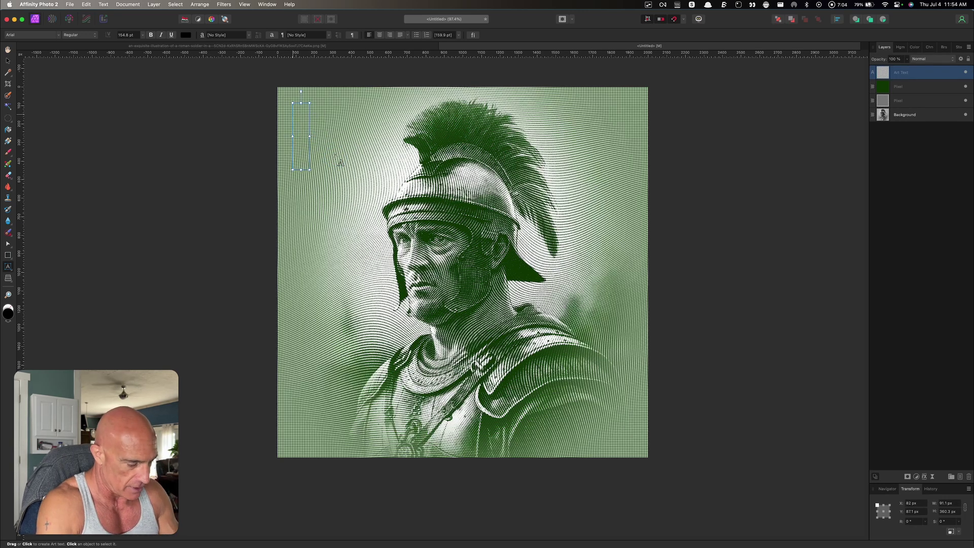
{"action": "type", "text": "10"}
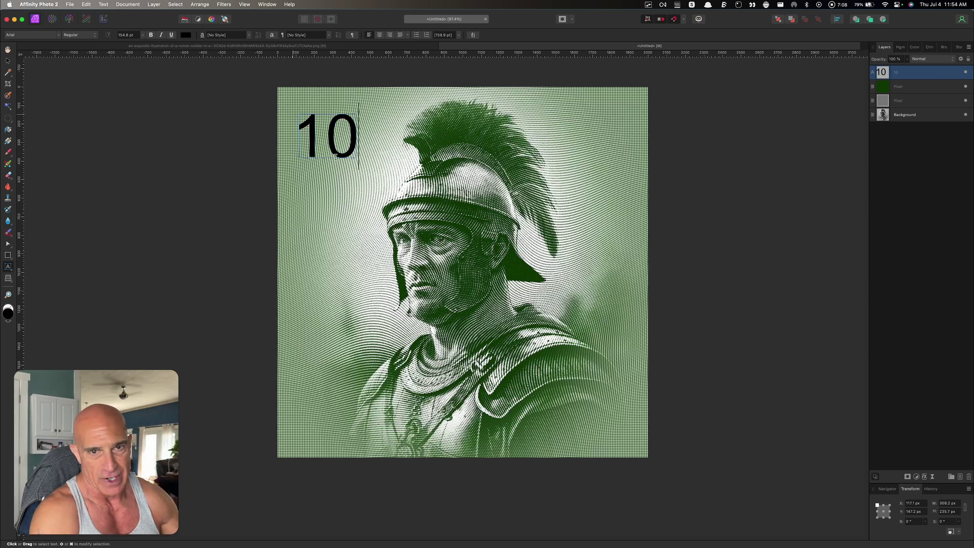
{"action": "key", "text": "Escape"}
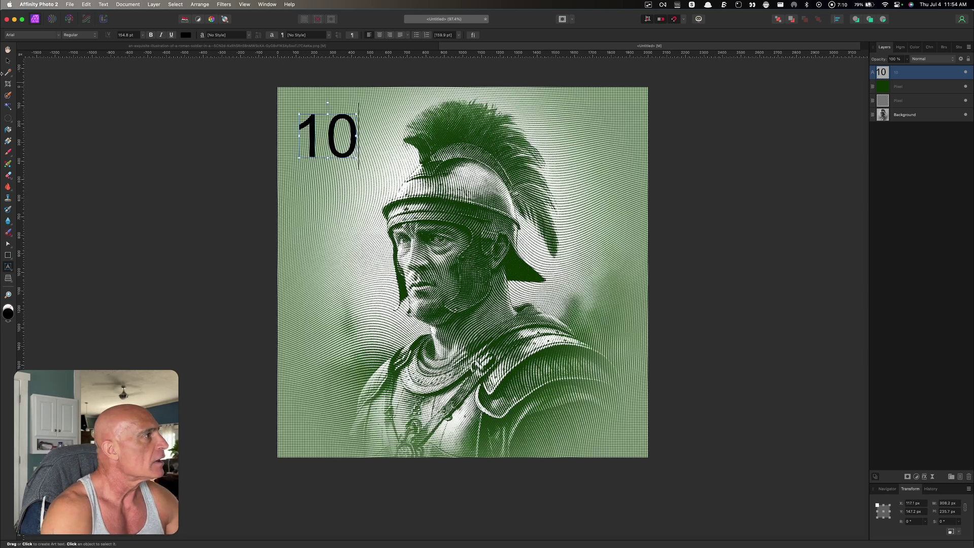
Step: Set the '10' in the Waste Money font
{"action": "left_click", "coordinate": [7, 60]}
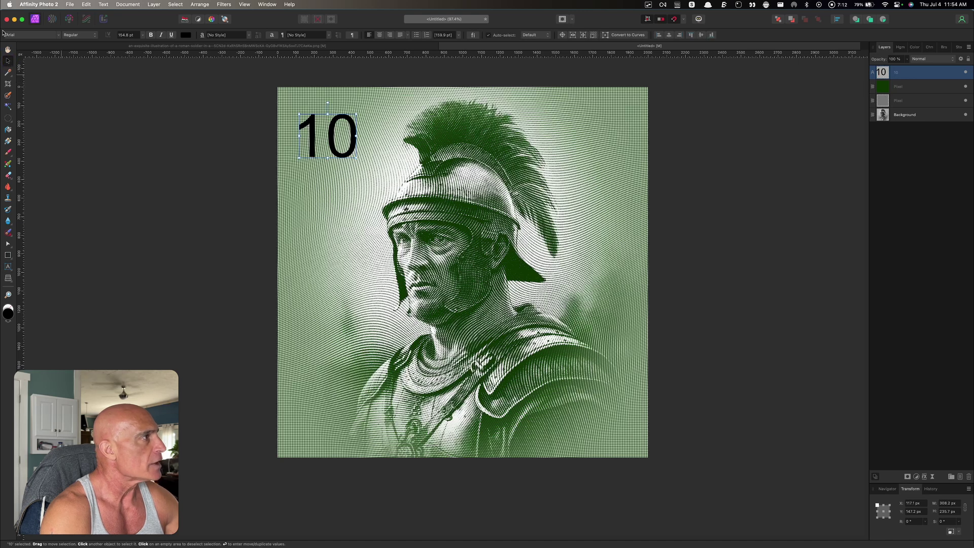
{"action": "left_click", "coordinate": [37, 35]}
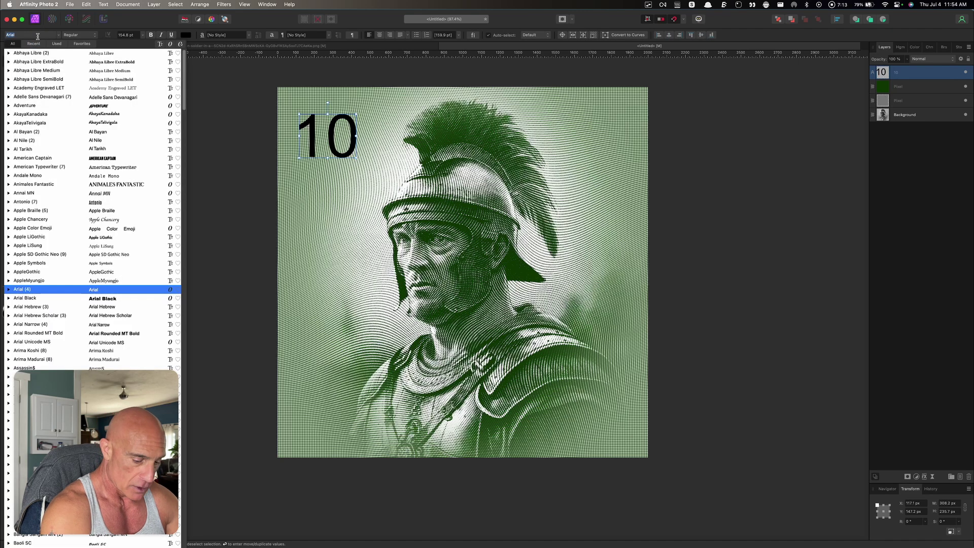
{"action": "type", "text": "w"}
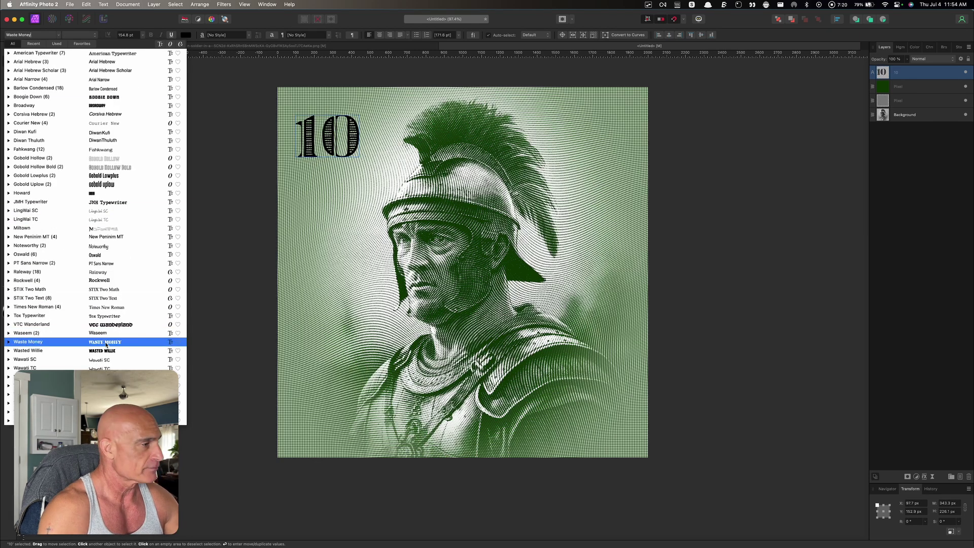
{"action": "left_click", "coordinate": [105, 344]}
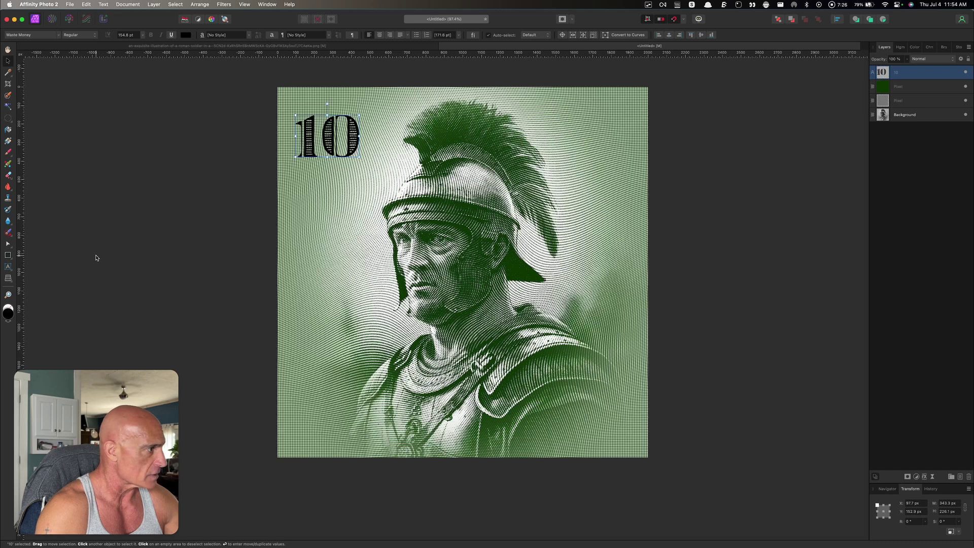
Step: Colour the '10' text dark green with hex 0E3D00
{"action": "left_click", "coordinate": [188, 36]}
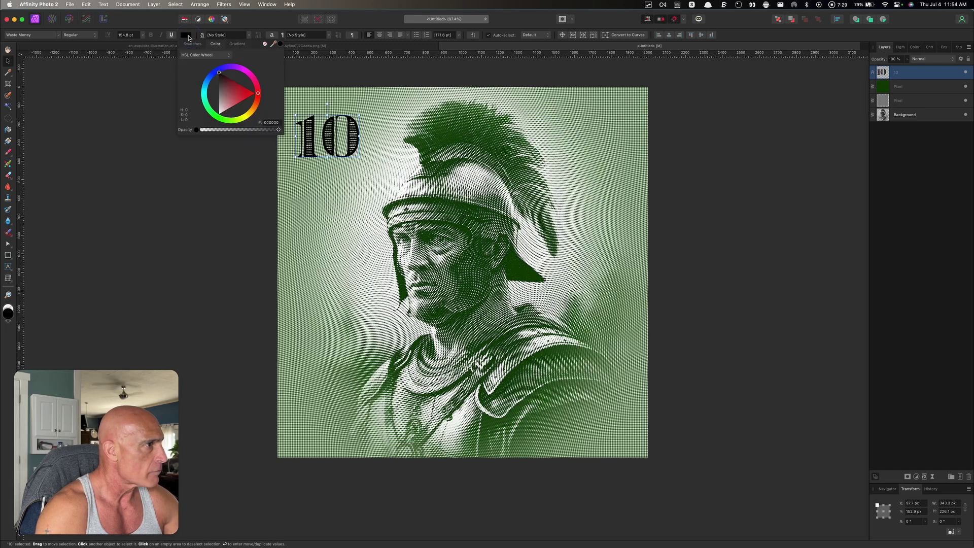
{"action": "left_click", "coordinate": [278, 123]}
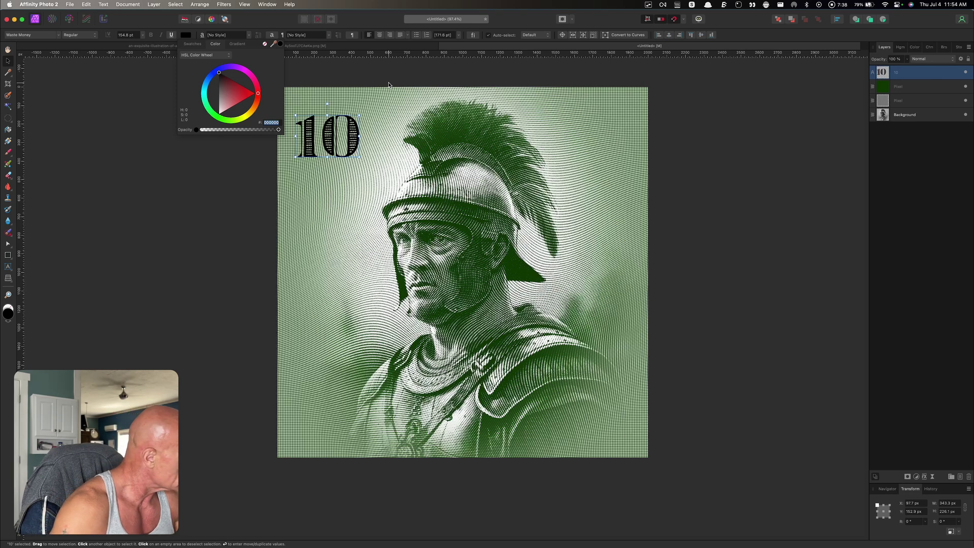
{"action": "type", "text": "0"}
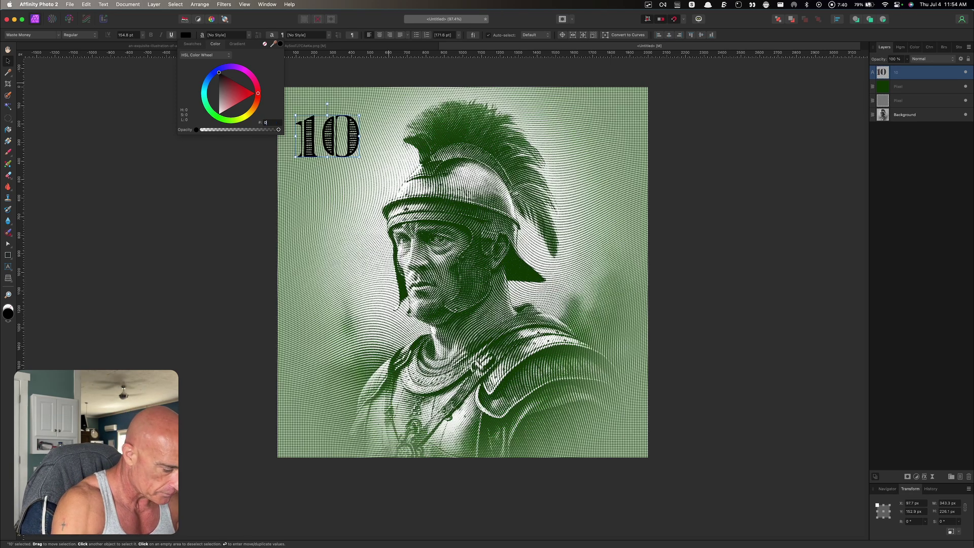
{"action": "type", "text": "E"}
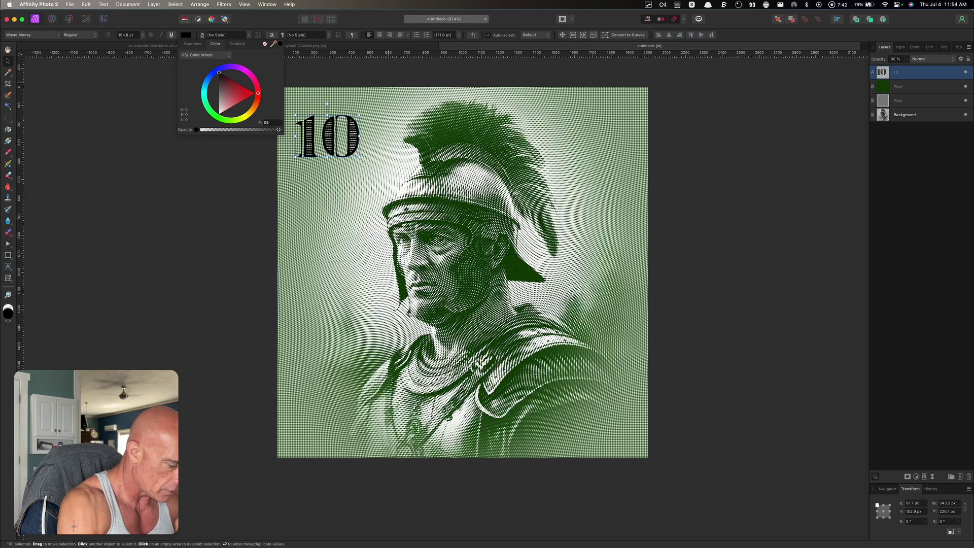
{"action": "type", "text": "3D00"}
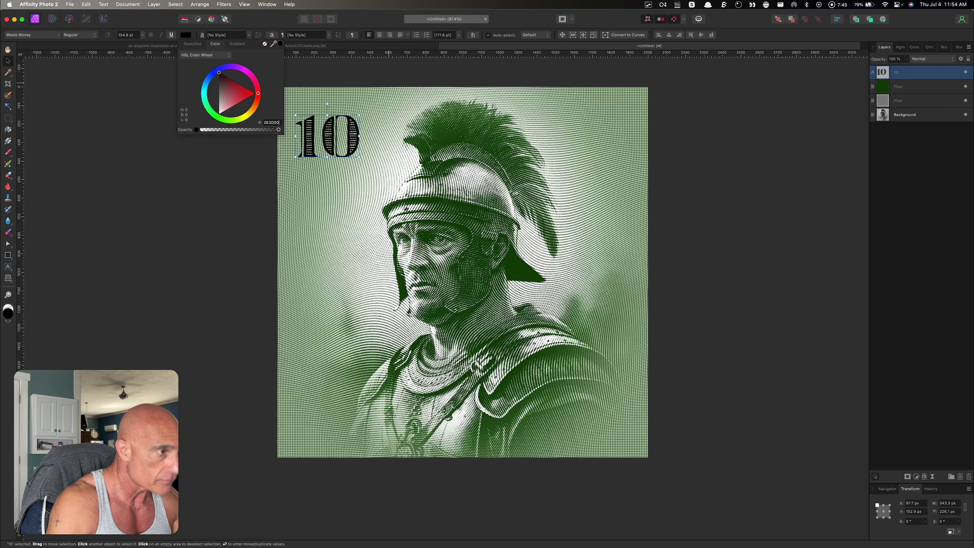
{"action": "key", "text": "Return"}
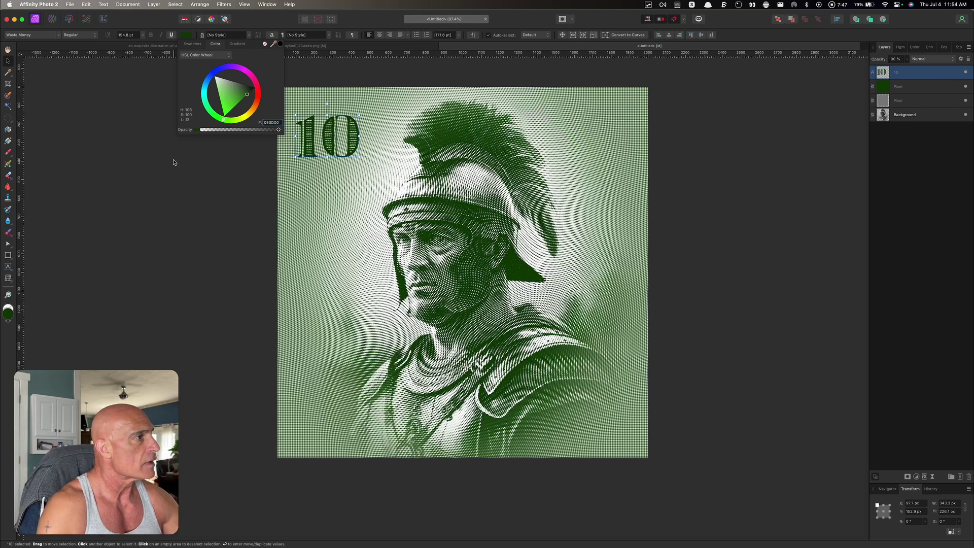
{"action": "left_click", "coordinate": [188, 168]}
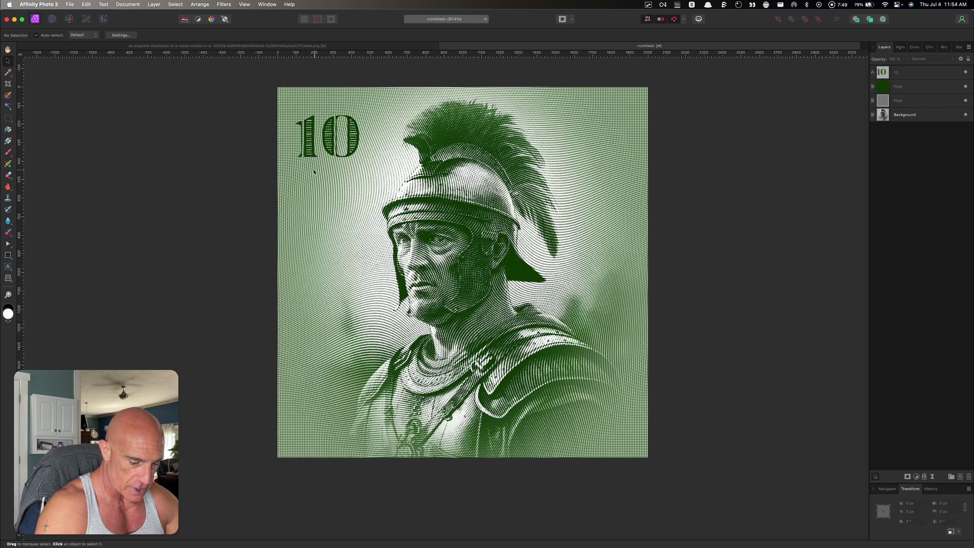
Step: Duplicate the '10' into the portrait's bottom-right corner and deselect it
{"action": "left_click_drag", "start_coordinate": [329, 143], "coordinate": [419, 277]}
{"action": "left_click", "coordinate": [308, 150]}
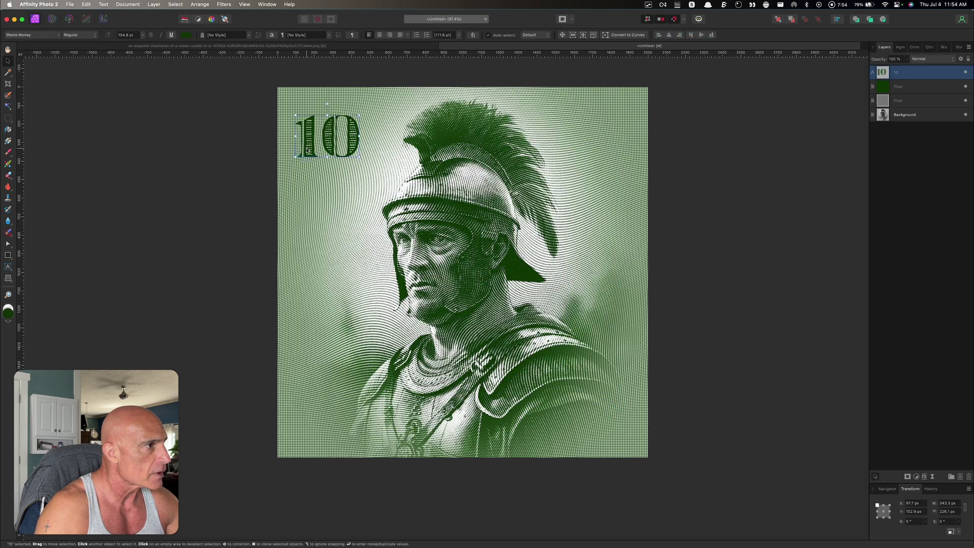
{"action": "left_click_drag", "start_coordinate": [351, 148], "coordinate": [622, 428]}
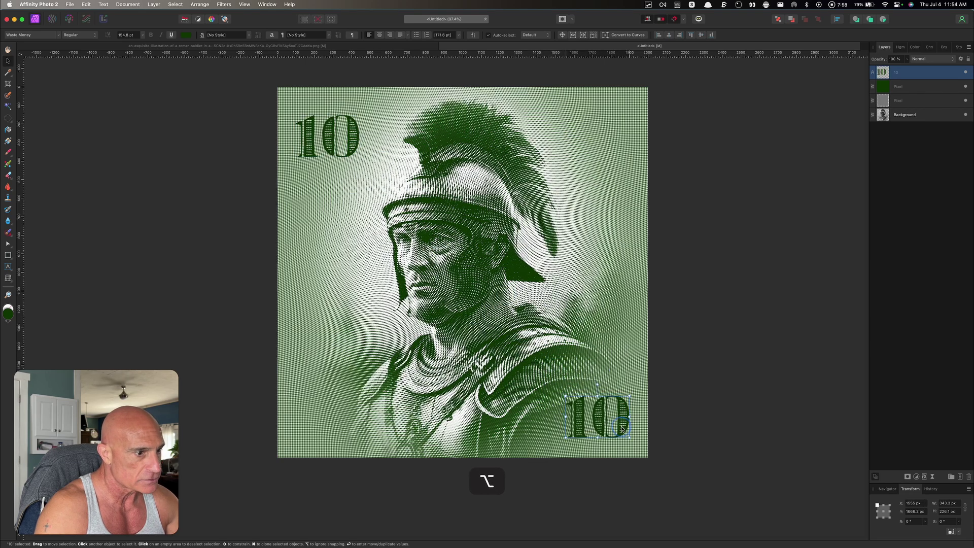
{"action": "left_click", "coordinate": [206, 247]}
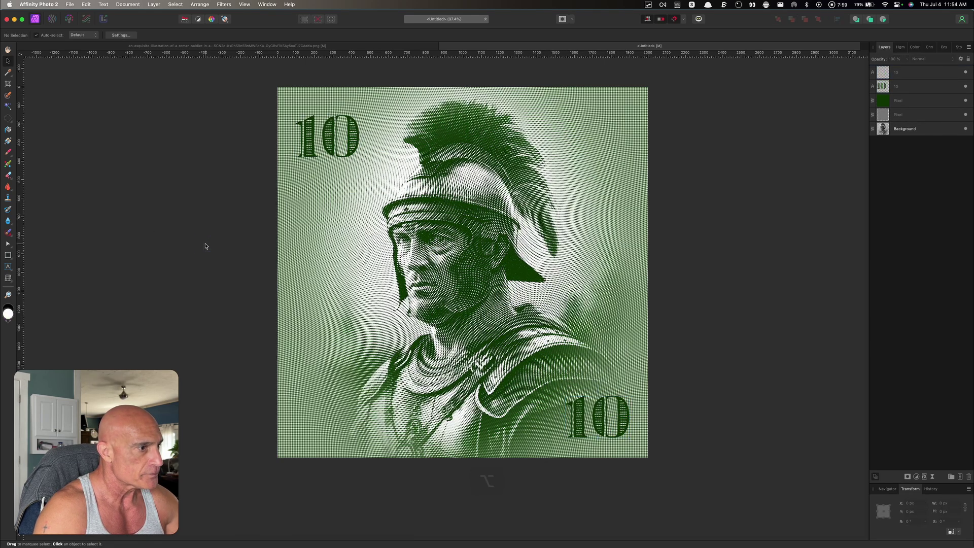